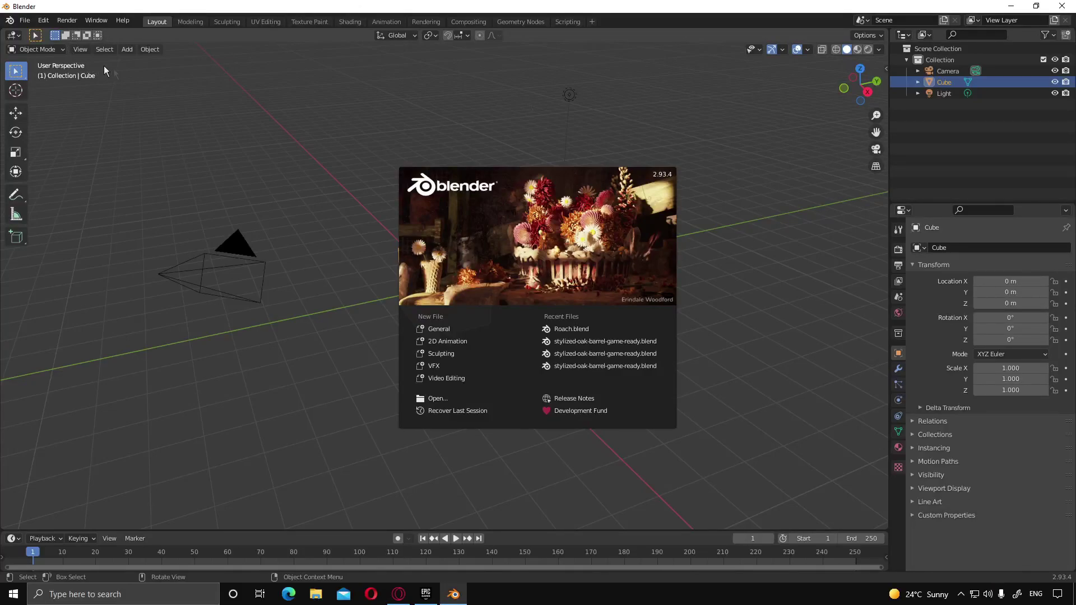
# View the game-ready animated Roach page on Blend Swap, then return to Blender.
pyautogui.click(400, 593)
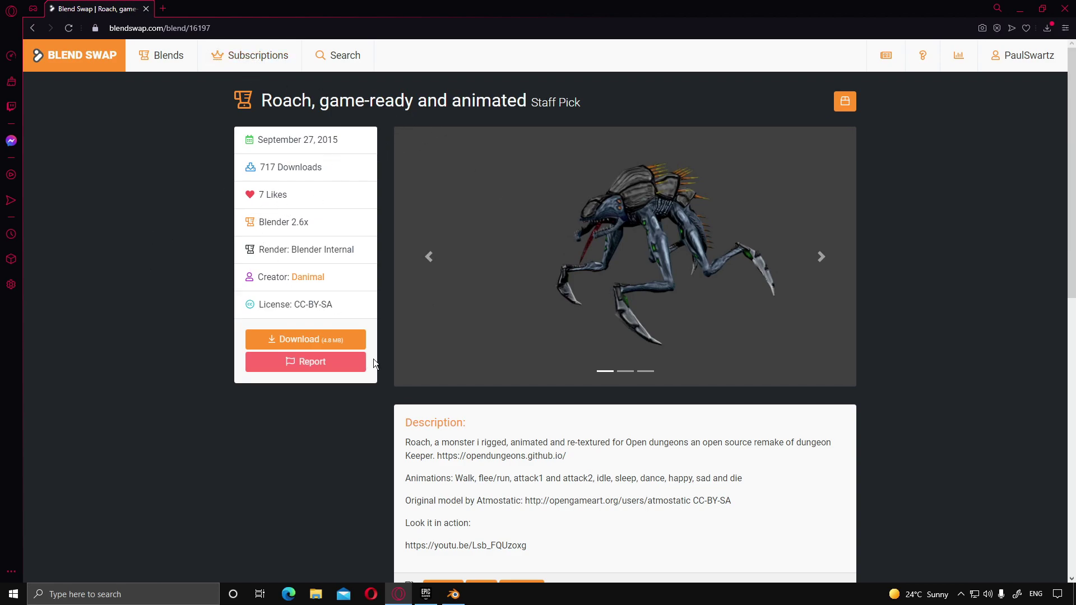
pyautogui.click(448, 596)
# Open Roach.blend from recent files and box-select the roach, lights and camera.
pyautogui.click(24, 21)
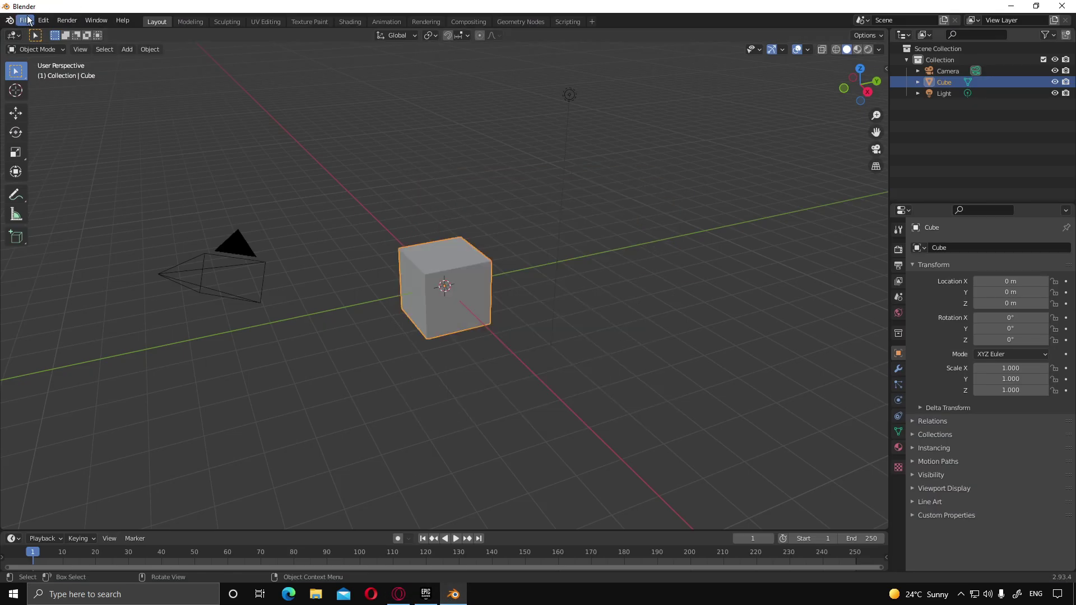
pyautogui.click(26, 21)
pyautogui.moveTo(56, 56)
pyautogui.click(141, 55)
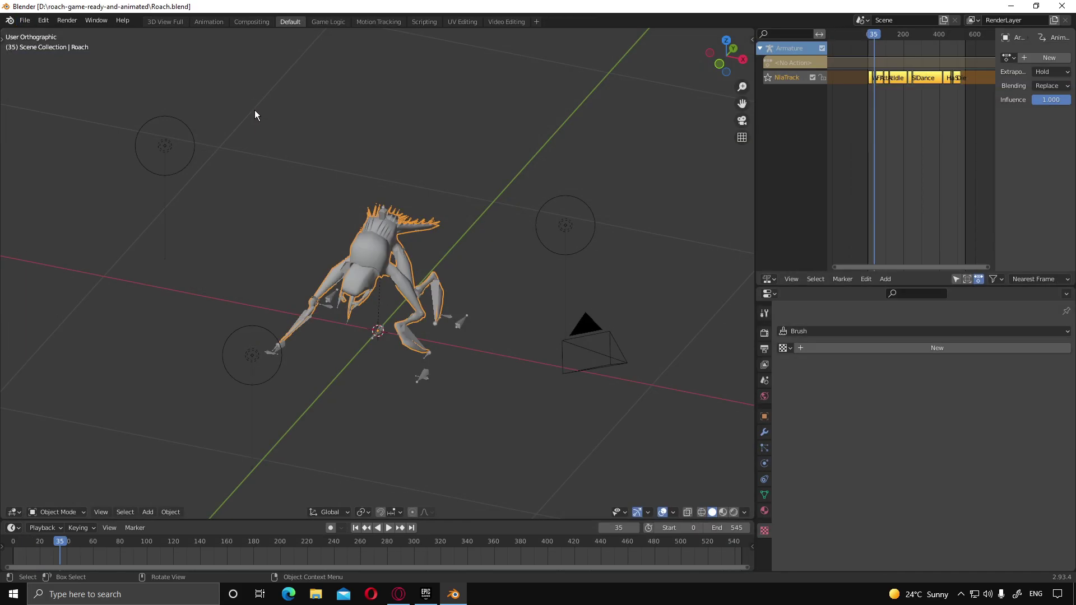
pyautogui.moveTo(472, 322); pyautogui.dragTo(390, 297, button='middle')
pyautogui.moveTo(213, 148); pyautogui.dragTo(561, 458)
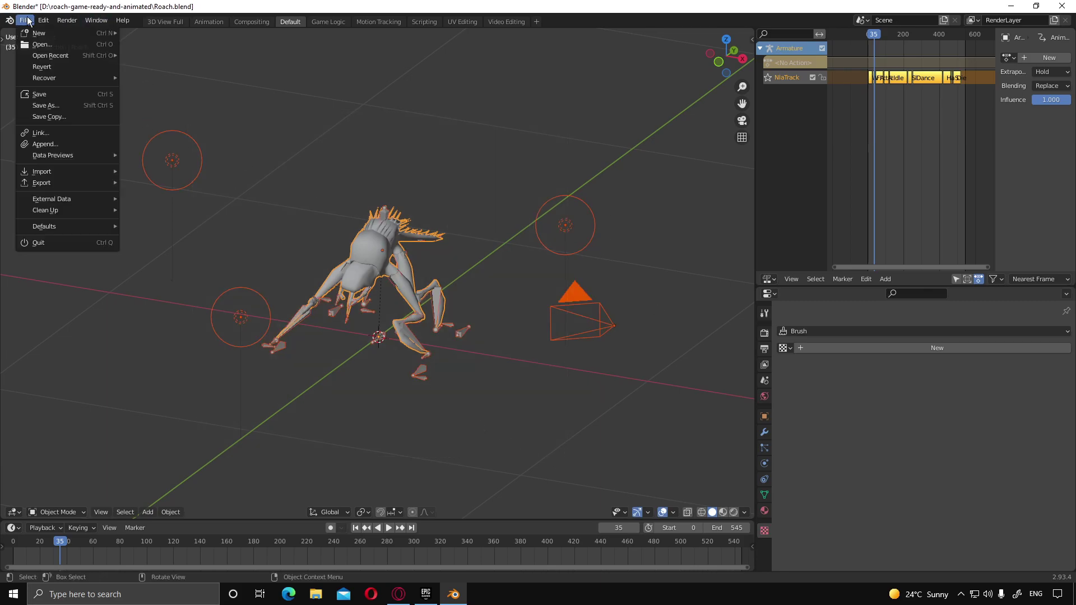
# Choose FBX export with object types Armature and Mesh and Edge smoothing.
pyautogui.moveTo(62, 183)
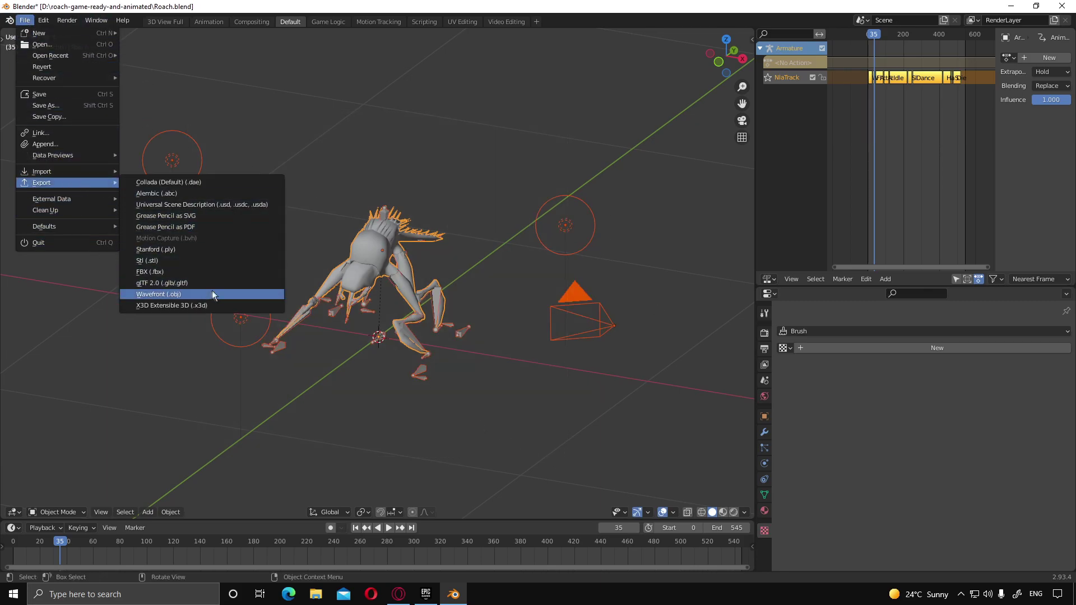
pyautogui.click(185, 272)
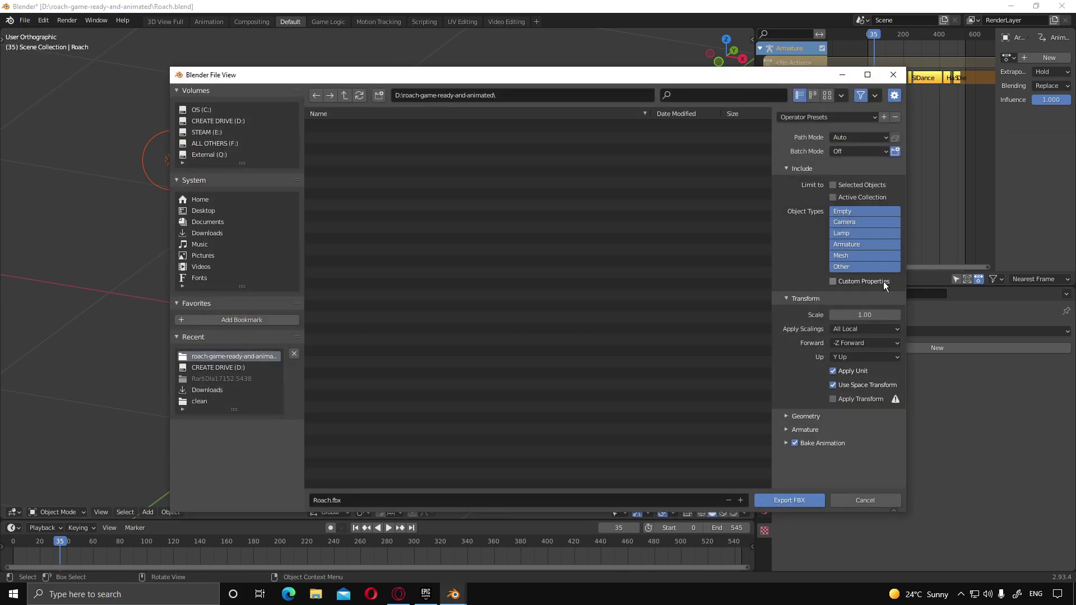
pyautogui.keyDown('shift'); pyautogui.click(856, 253); pyautogui.keyUp('shift')
pyautogui.click(801, 416)
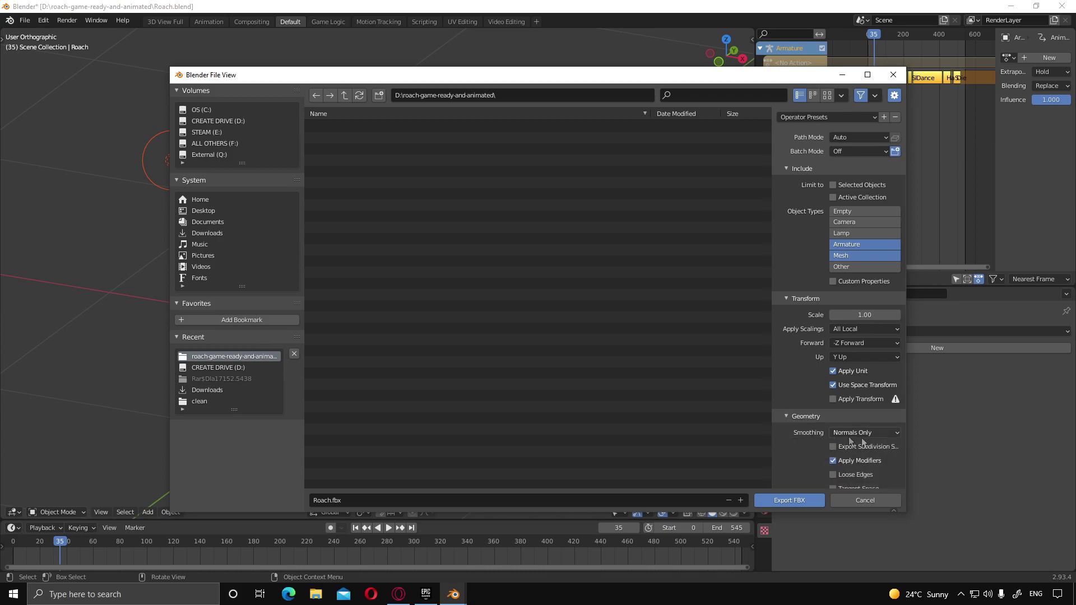
pyautogui.scroll(-2, 849, 435)
pyautogui.click(869, 394)
pyautogui.click(846, 433)
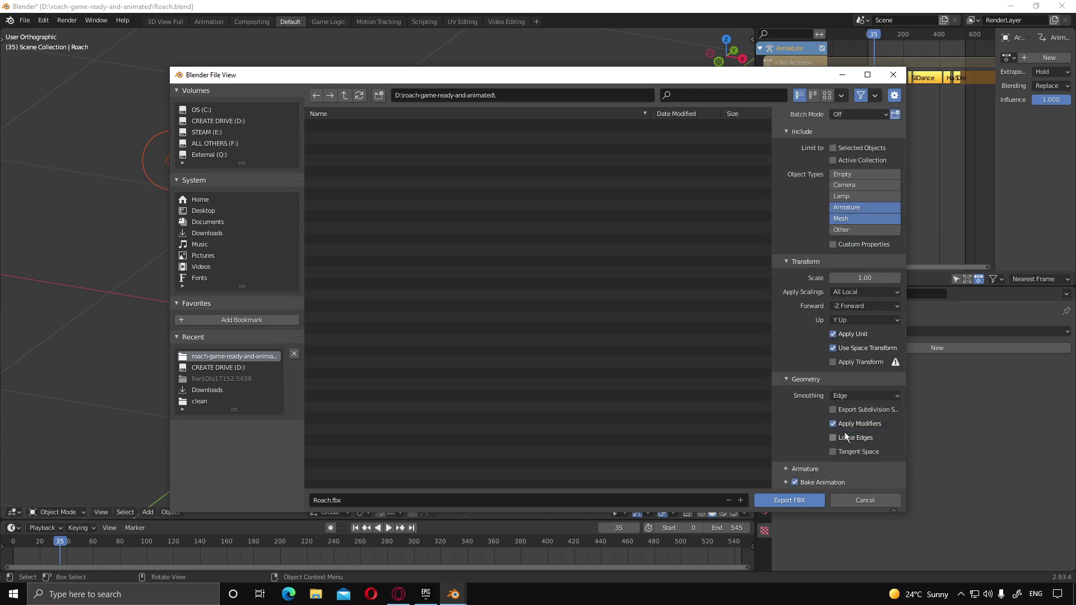
# Check the armature settings and export the roach as Roach.fbx.
pyautogui.click(805, 468)
pyautogui.scroll(-4, 806, 470)
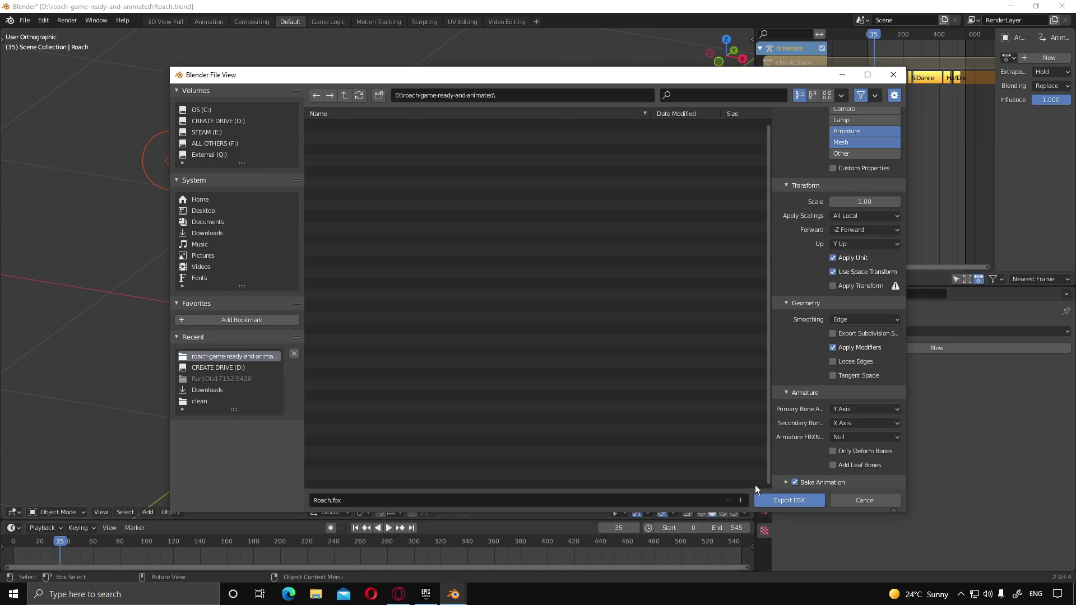
pyautogui.click(798, 501)
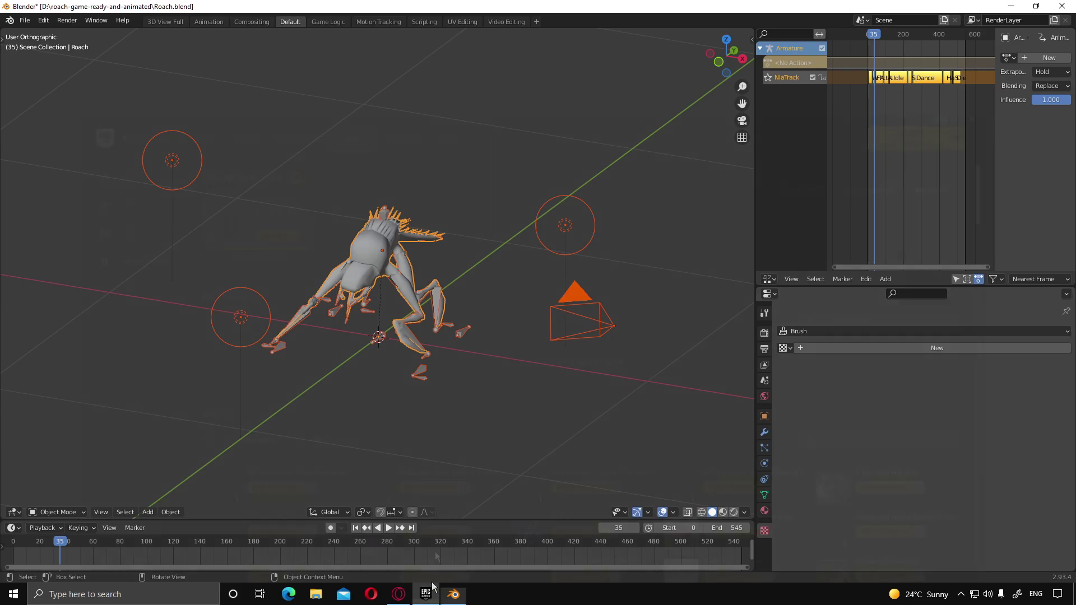
pyautogui.click(429, 595)
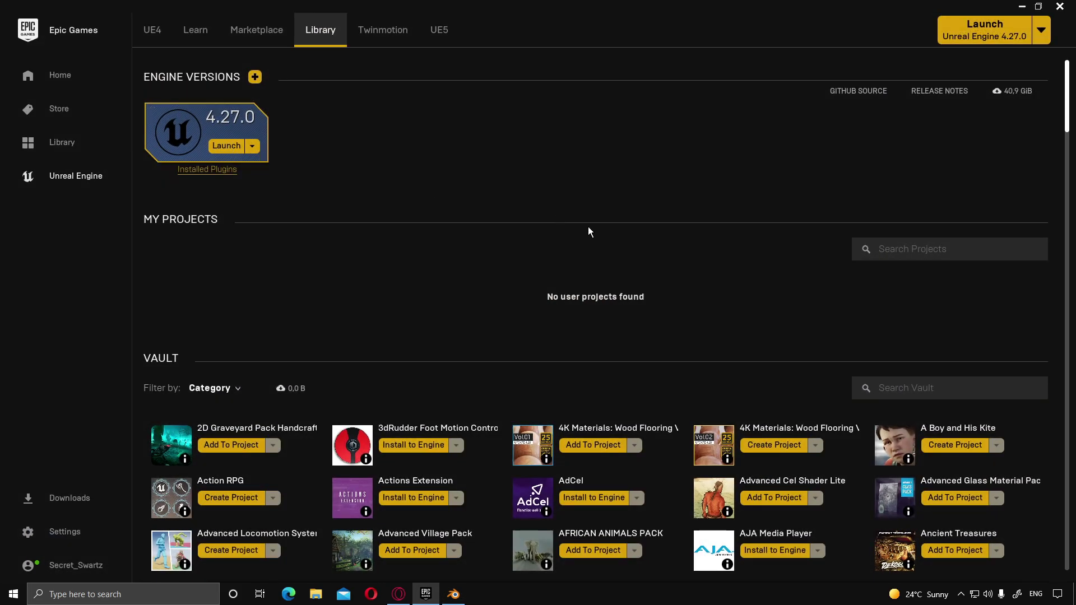
# Create a Blank Games project named 'animation' in Unreal Engine 4.27.0.
pyautogui.click(236, 145)
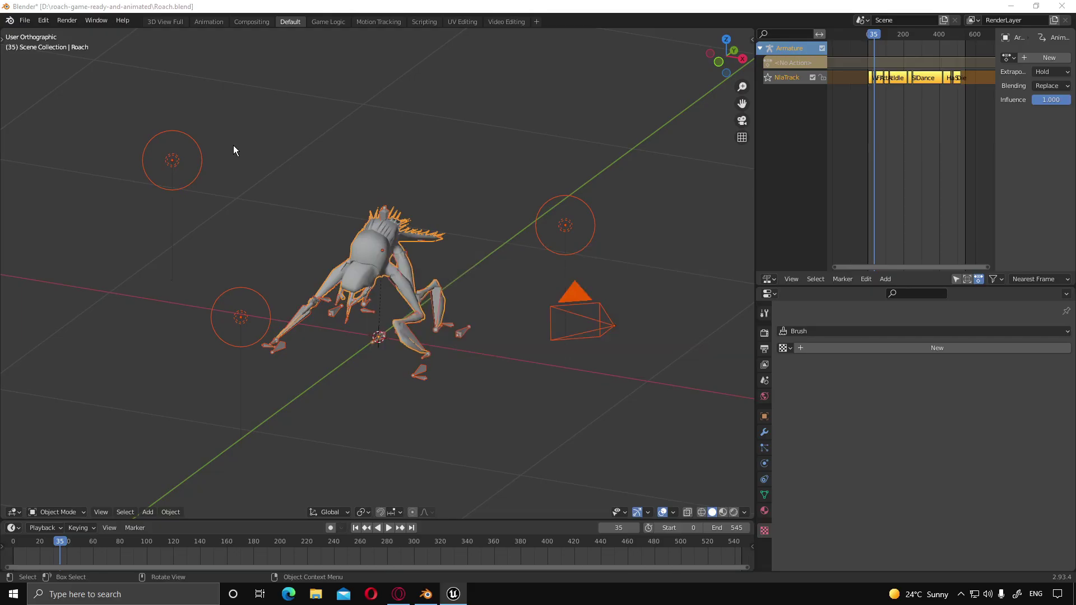
pyautogui.click(356, 193)
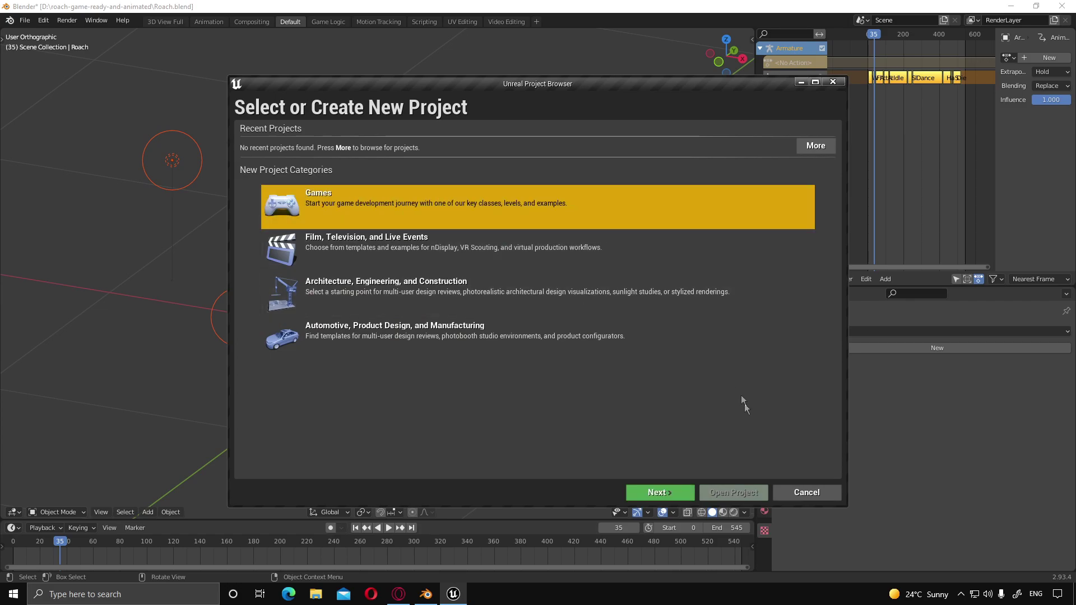
pyautogui.click(668, 493)
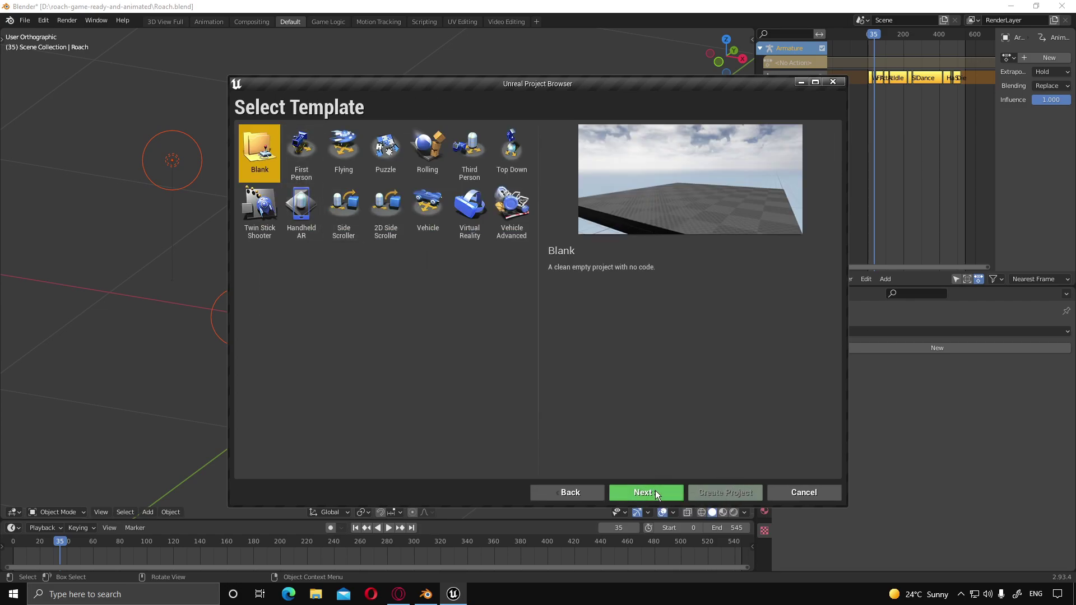
pyautogui.click(655, 492)
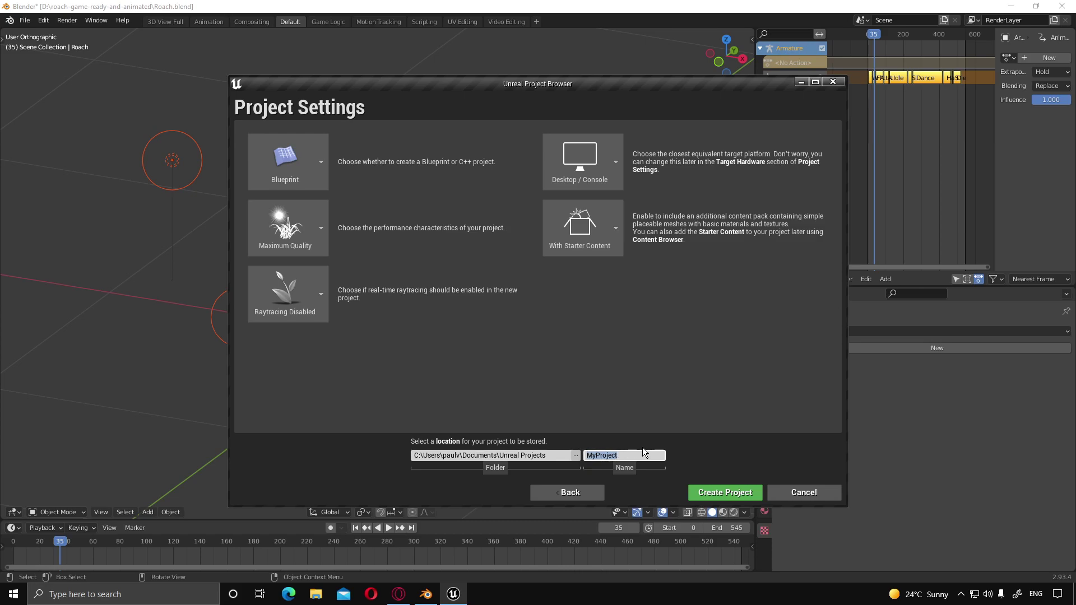
pyautogui.write('anim')
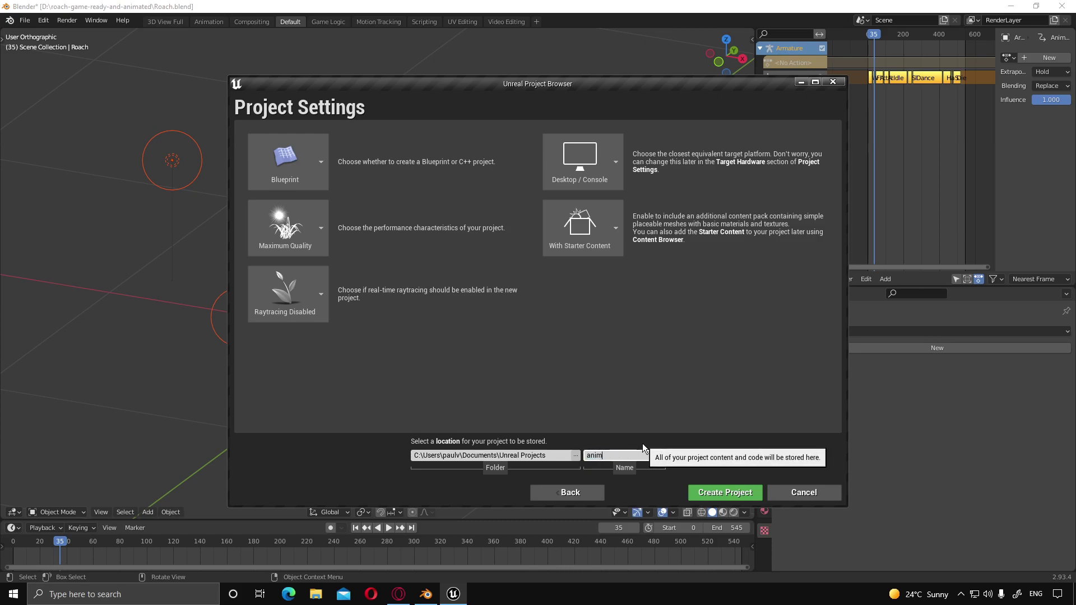
pyautogui.write('ation')
pyautogui.click(697, 493)
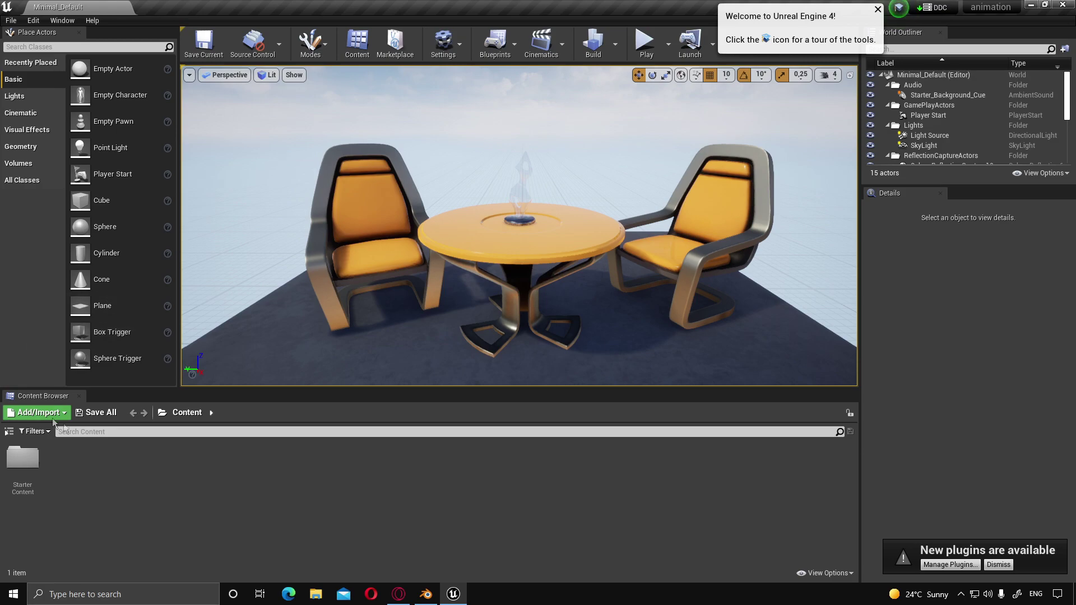
# Import Roach.fbx into /Game from D:\roach-game-ready-and-animated.
pyautogui.click(36, 415)
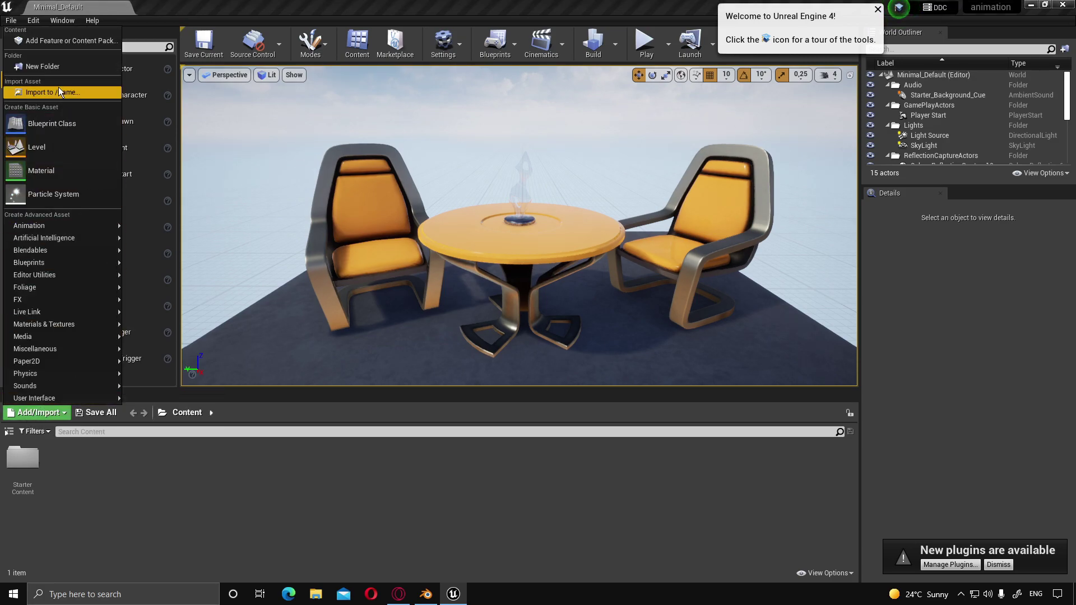
pyautogui.click(616, 206)
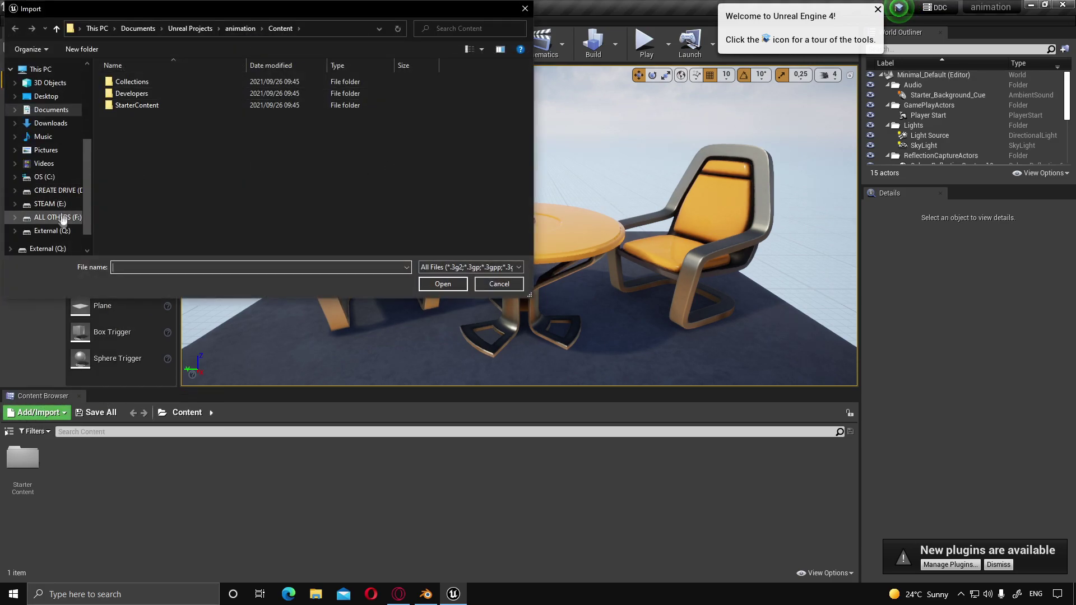
pyautogui.click(55, 190)
pyautogui.doubleClick(141, 117)
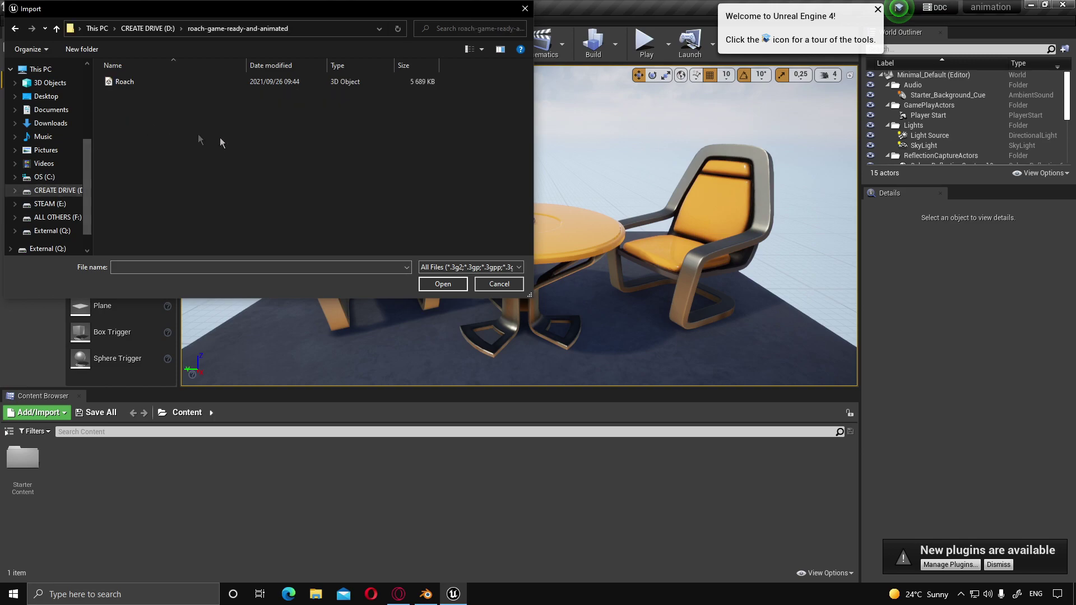
pyautogui.doubleClick(143, 78)
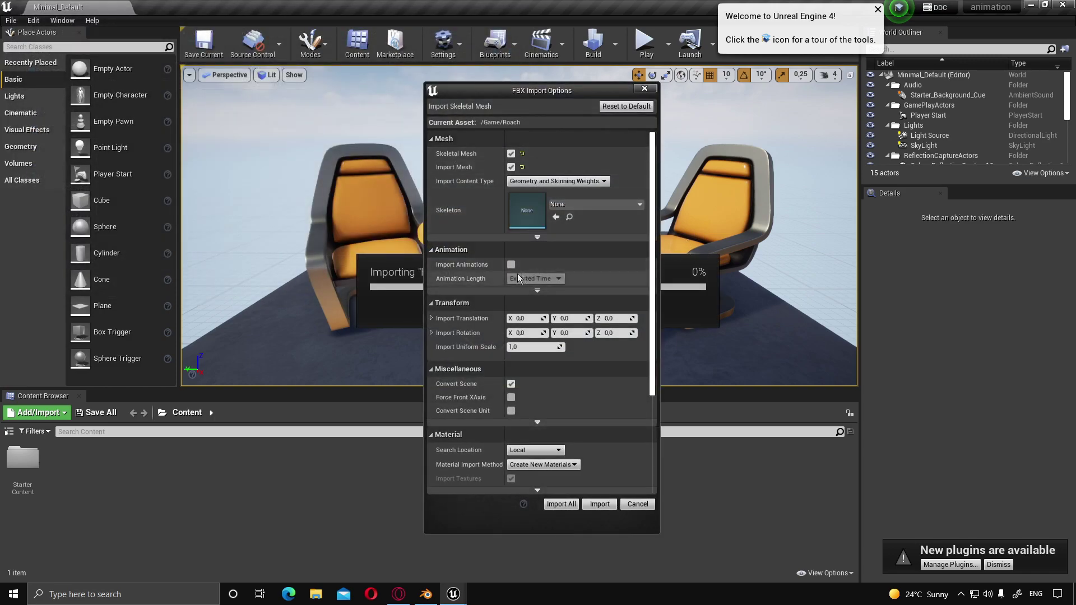
# Enable Import Animations and run the import, then dismiss the multiple-root-bone failure and message log.
pyautogui.click(511, 265)
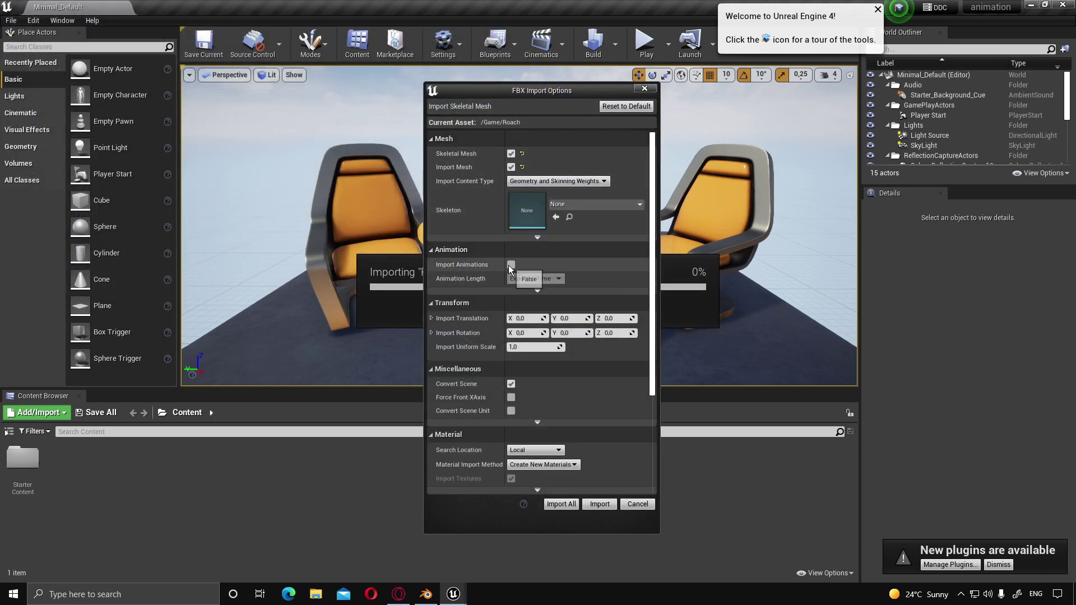
pyautogui.click(599, 501)
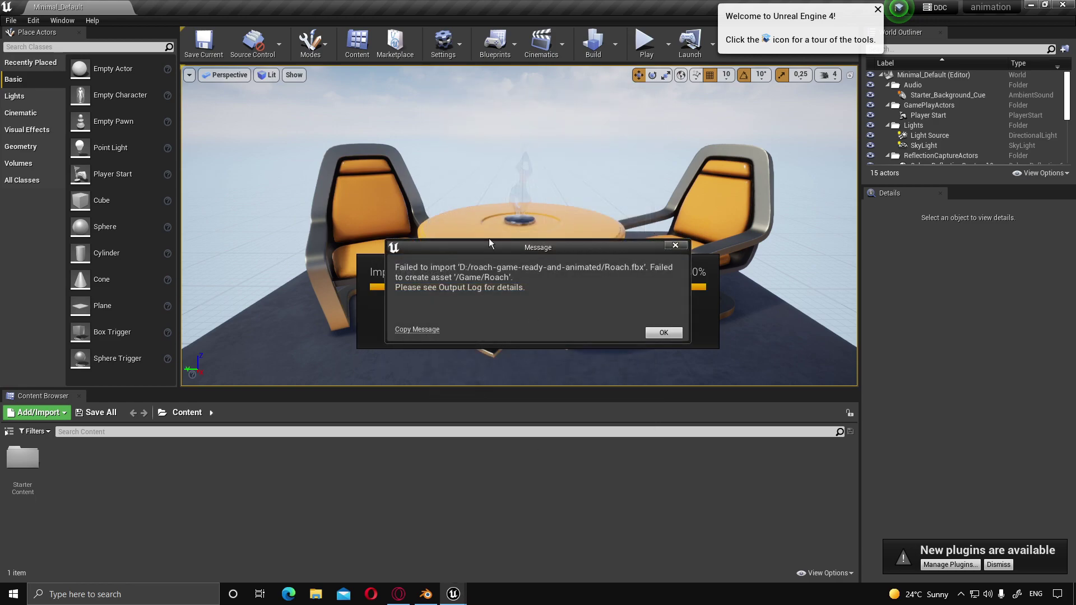
pyautogui.click(663, 334)
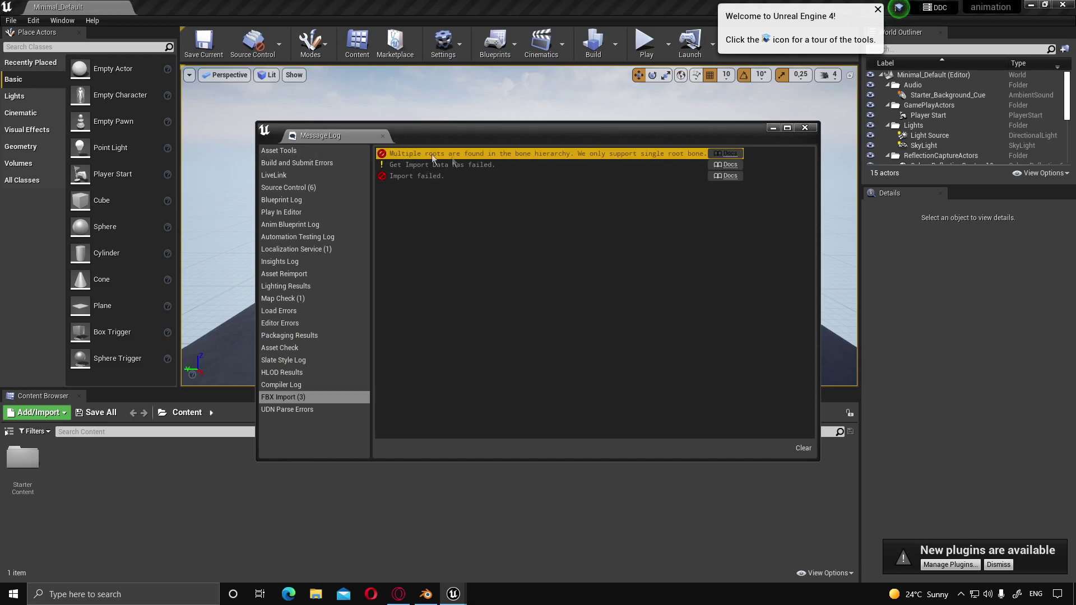
pyautogui.click(805, 129)
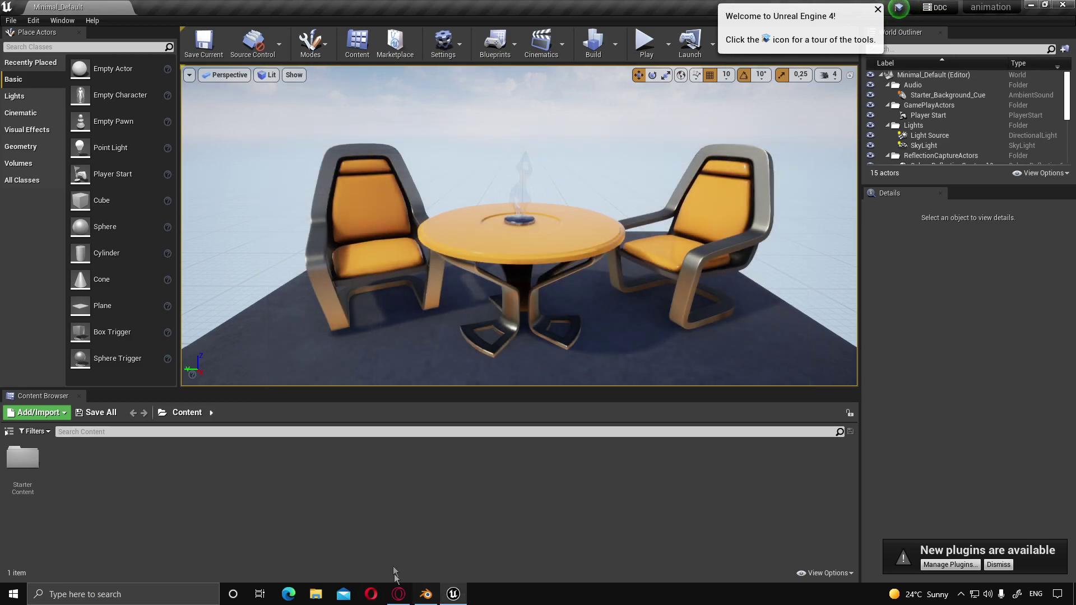
# Back in Blender, toggle the roach armature between pose and edit modes.
pyautogui.click(426, 594)
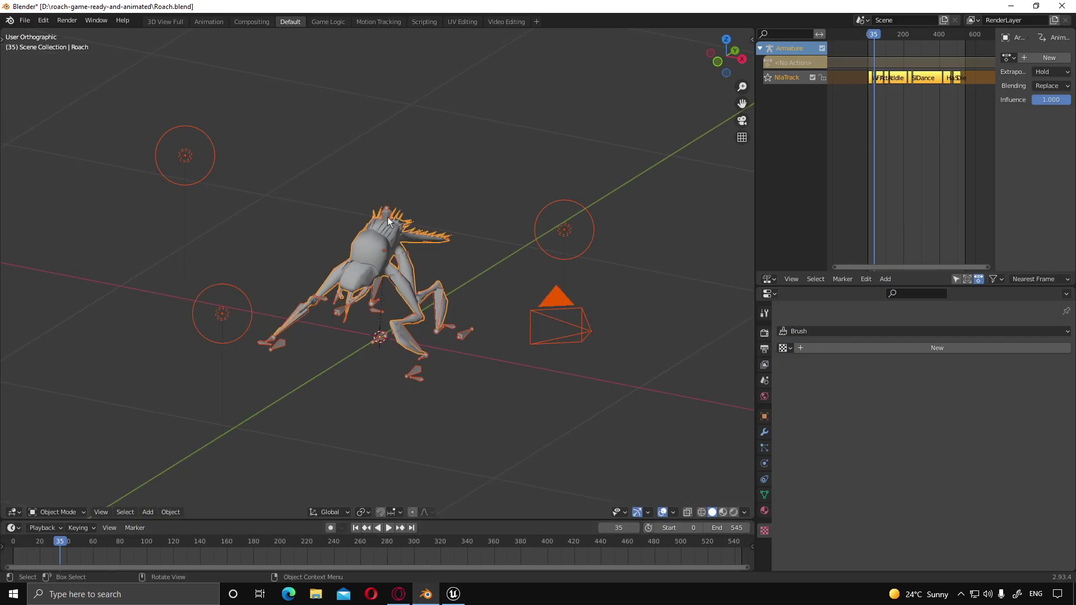
pyautogui.hotkey('ctrl', 'Tab')
pyautogui.moveTo(422, 238); pyautogui.dragTo(437, 297, button='middle')
pyautogui.click(61, 485)
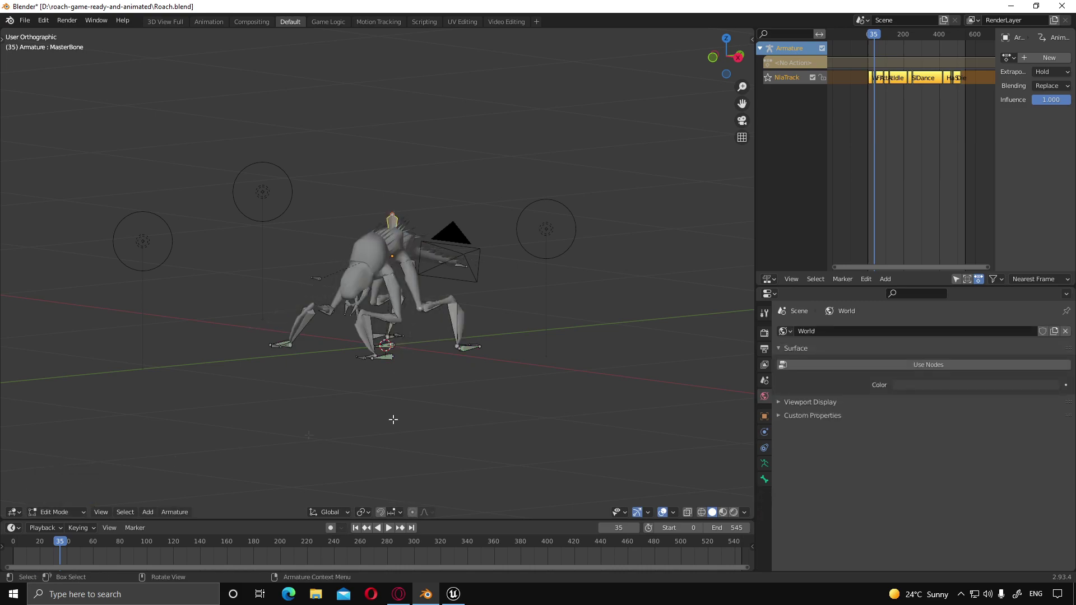
# Switch the NLA editor to the Outliner and rename the Armature object to 'root'.
pyautogui.click(769, 279)
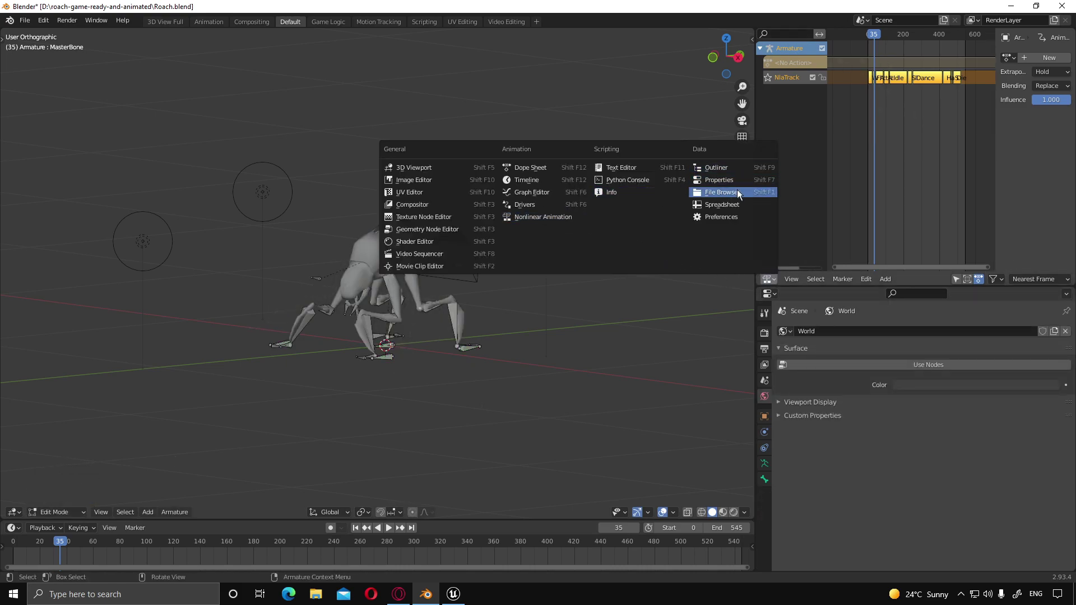
pyautogui.click(738, 169)
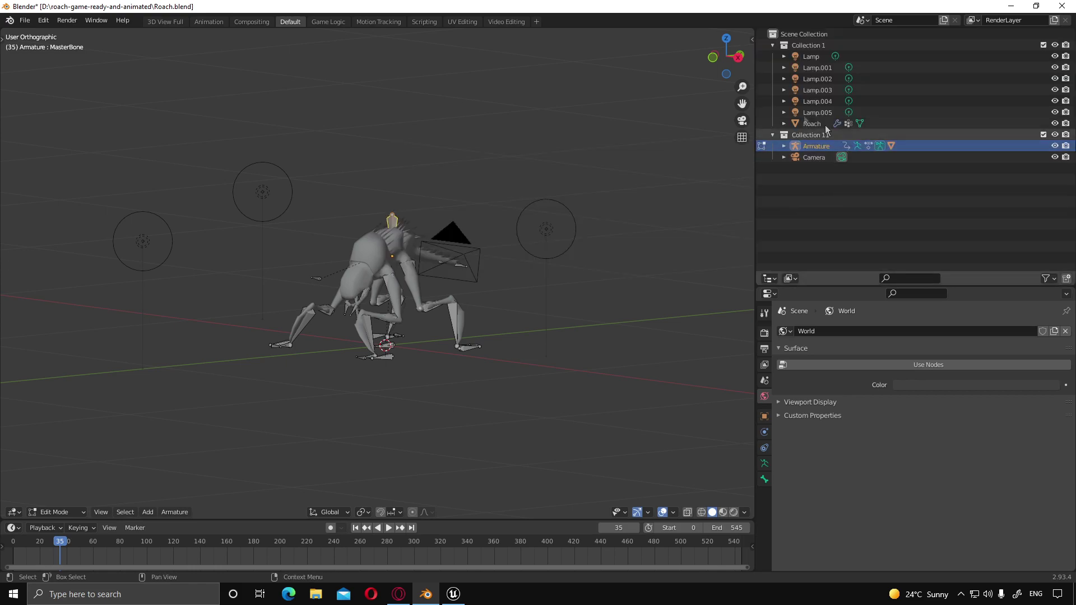
pyautogui.click(783, 146)
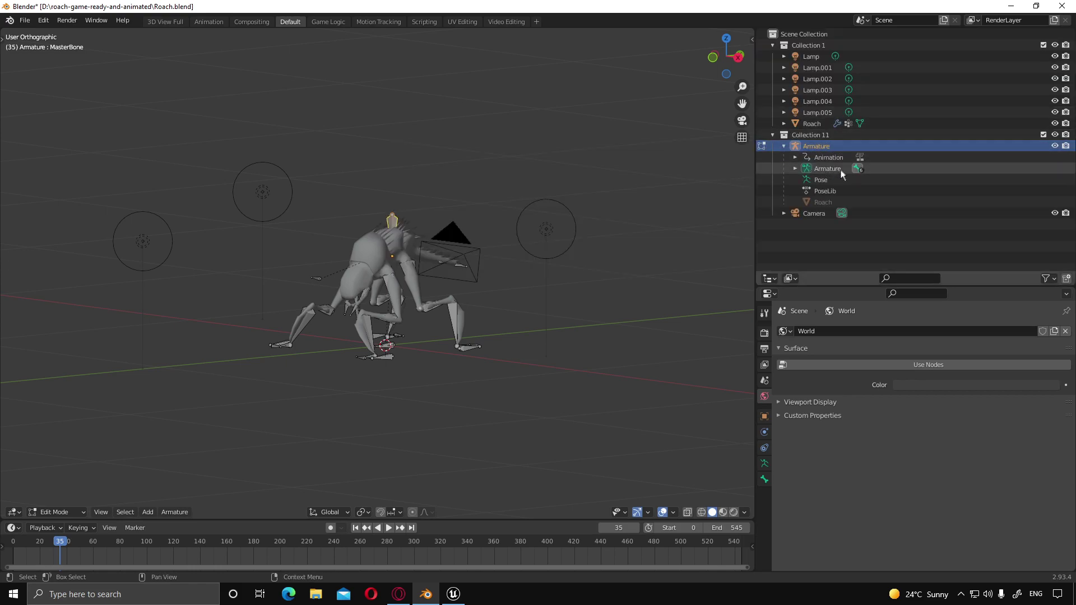
pyautogui.click(795, 169)
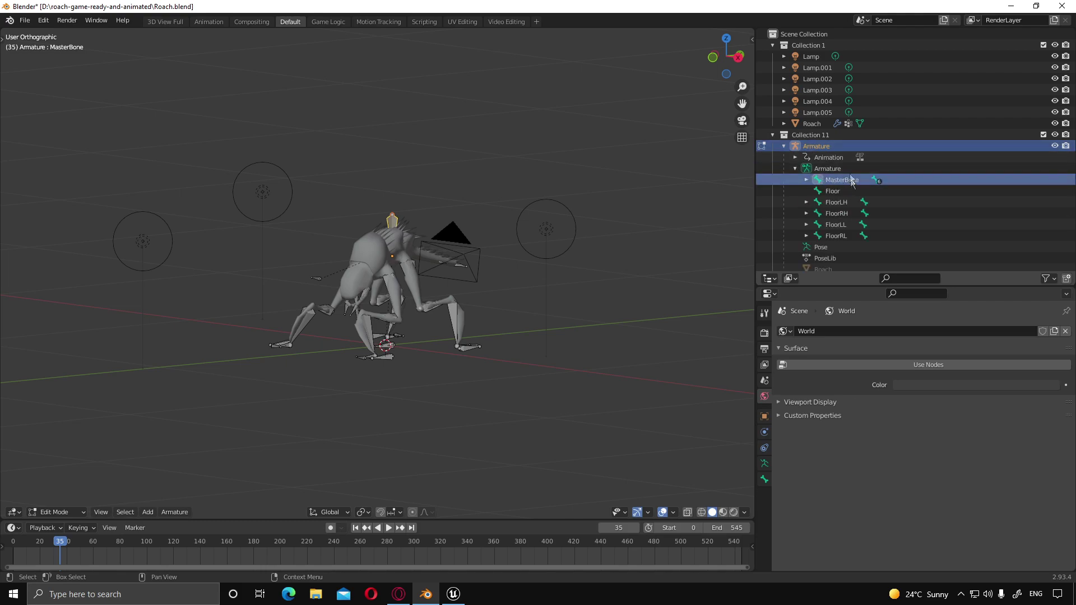
pyautogui.click(794, 169)
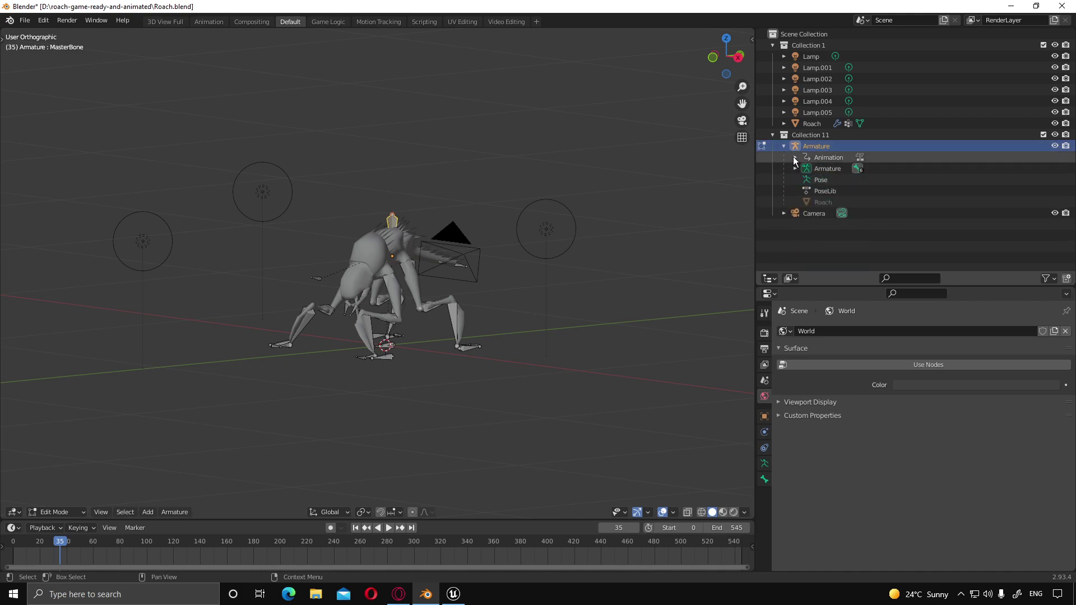
pyautogui.click(821, 146)
pyautogui.doubleClick(824, 146)
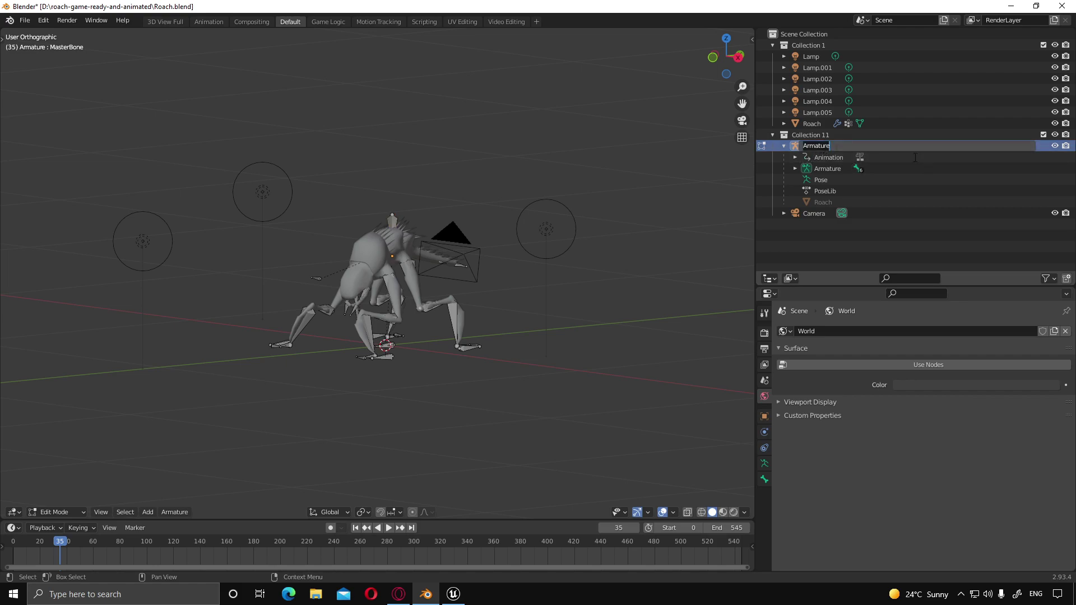
pyautogui.press('Return')
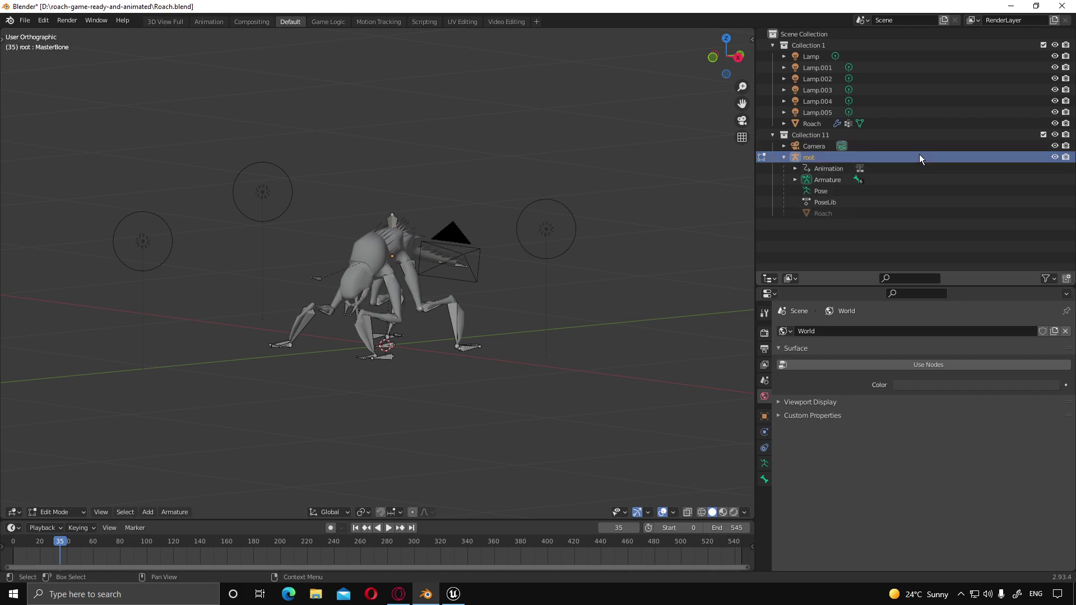
pyautogui.moveTo(388, 143)
pyautogui.mouseDown(button='middle')
pyautogui.moveTo(421, 160)
pyautogui.moveTo(384, 207)
pyautogui.mouseUp(button='middle')
# In Object Mode, select the roach, lamps and camera and export them as Roach2.fbx.
pyautogui.press('Tab')
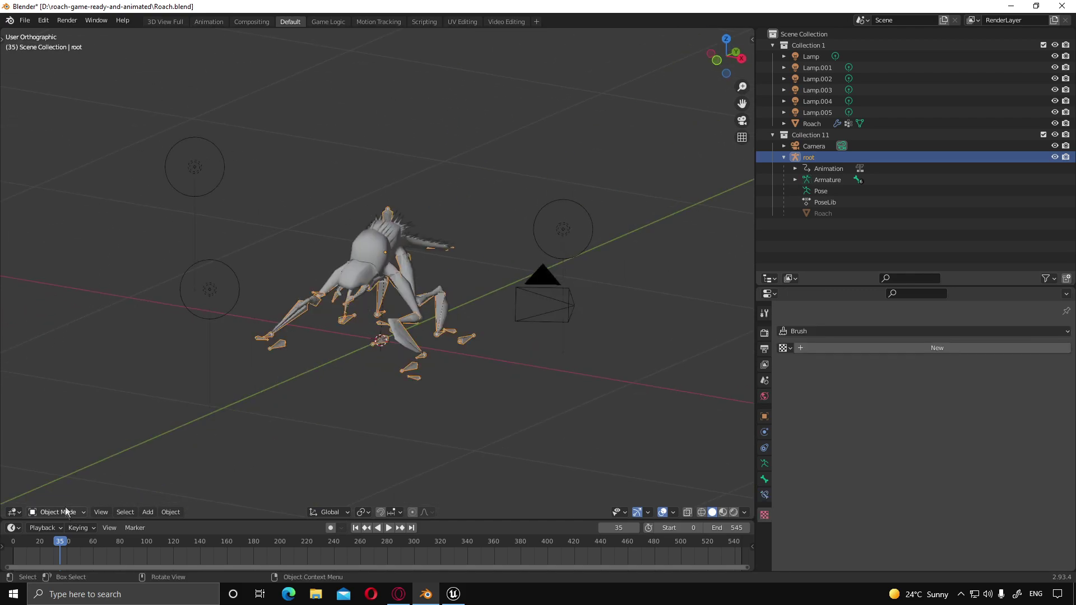
pyautogui.moveTo(191, 163); pyautogui.dragTo(520, 442)
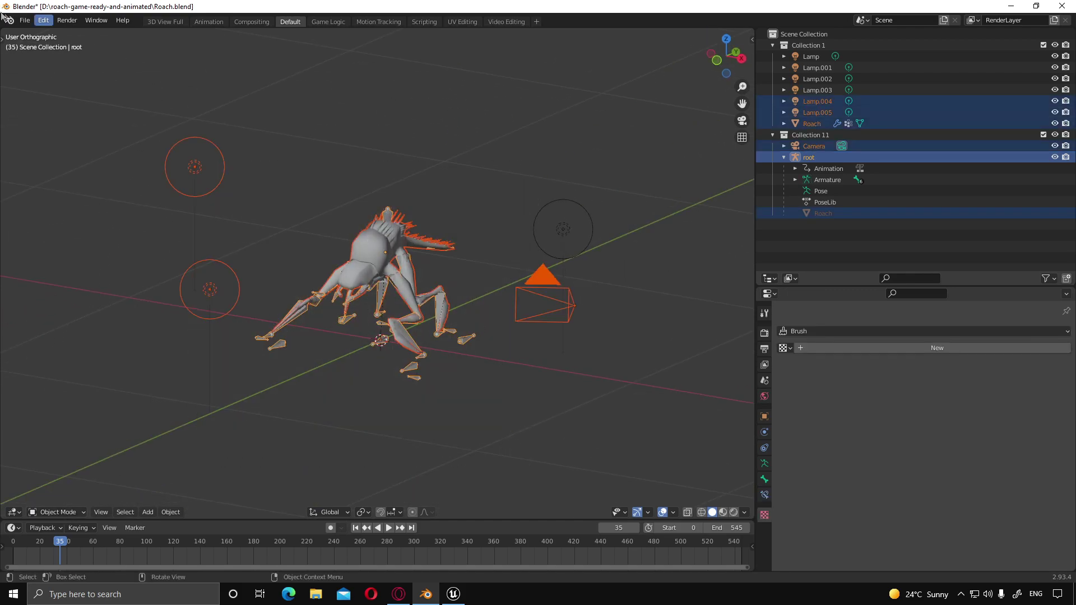
pyautogui.click(25, 21)
pyautogui.moveTo(67, 183)
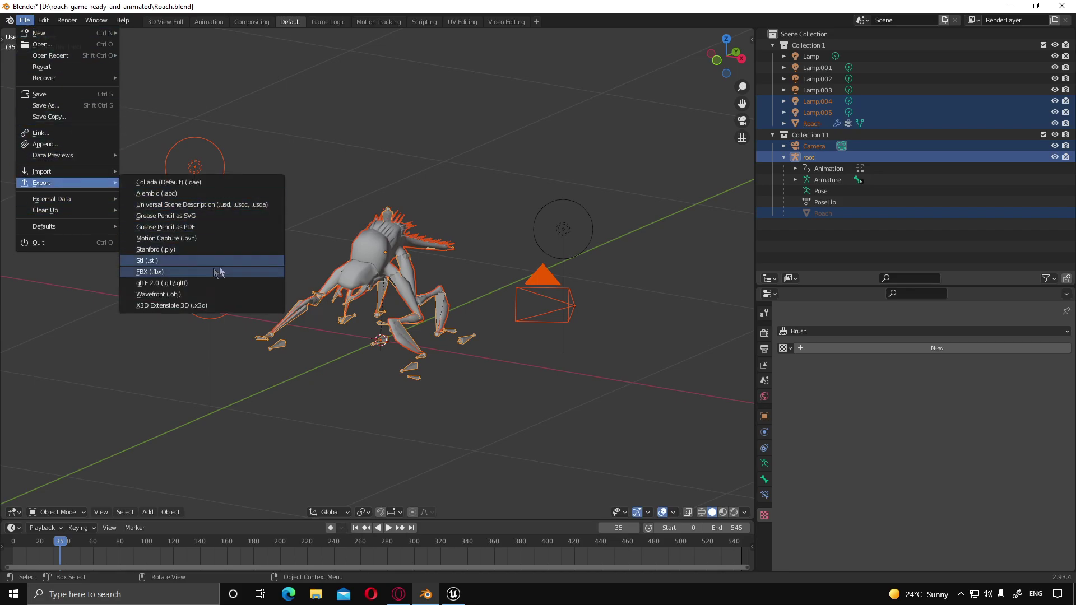
pyautogui.click(183, 273)
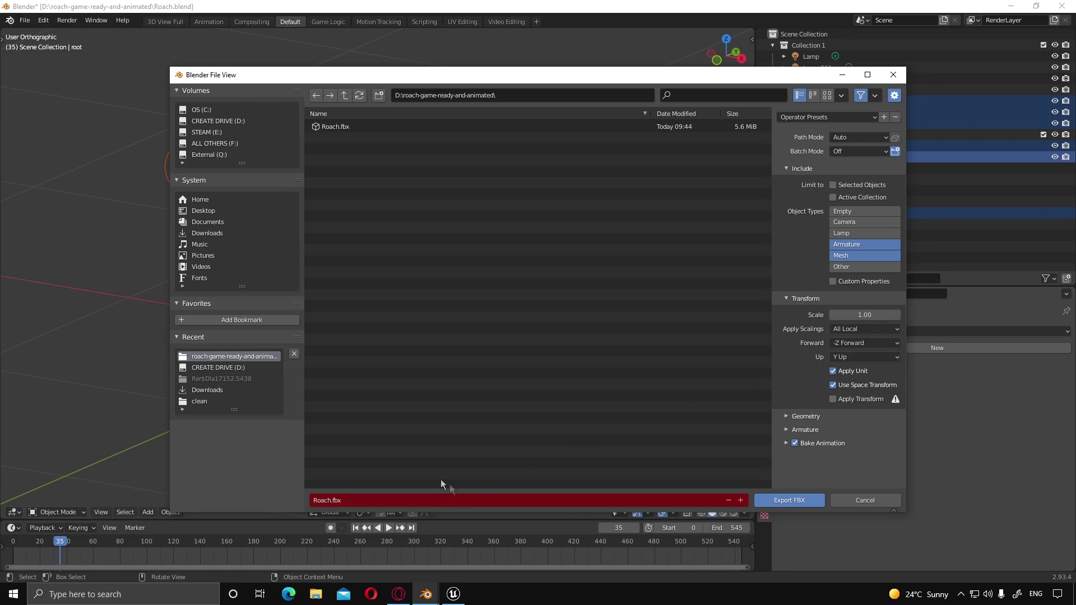
pyautogui.click(326, 501)
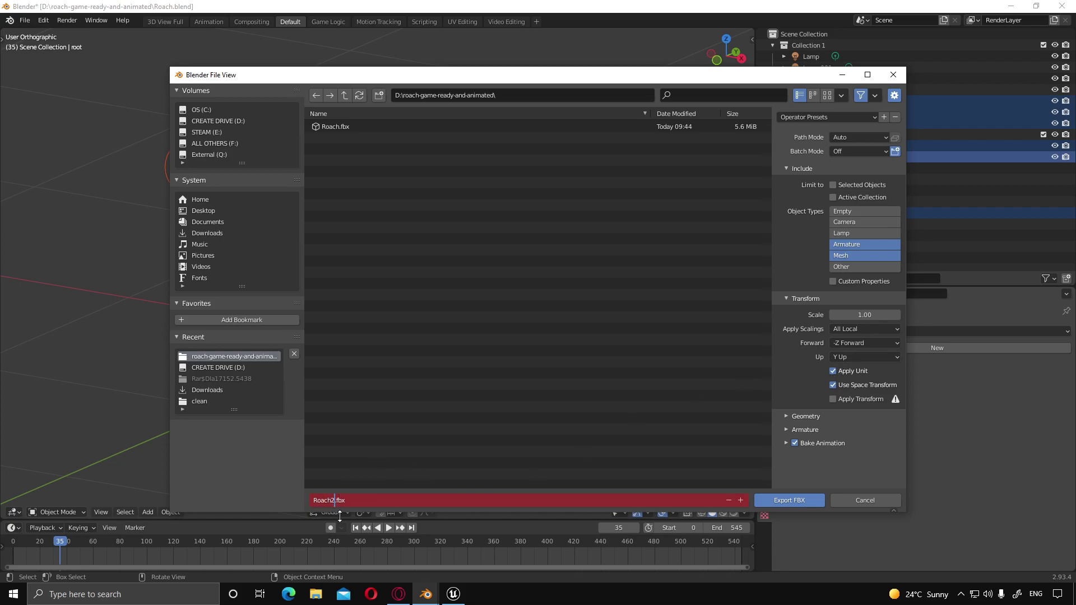
pyautogui.write('2')
pyautogui.click(804, 500)
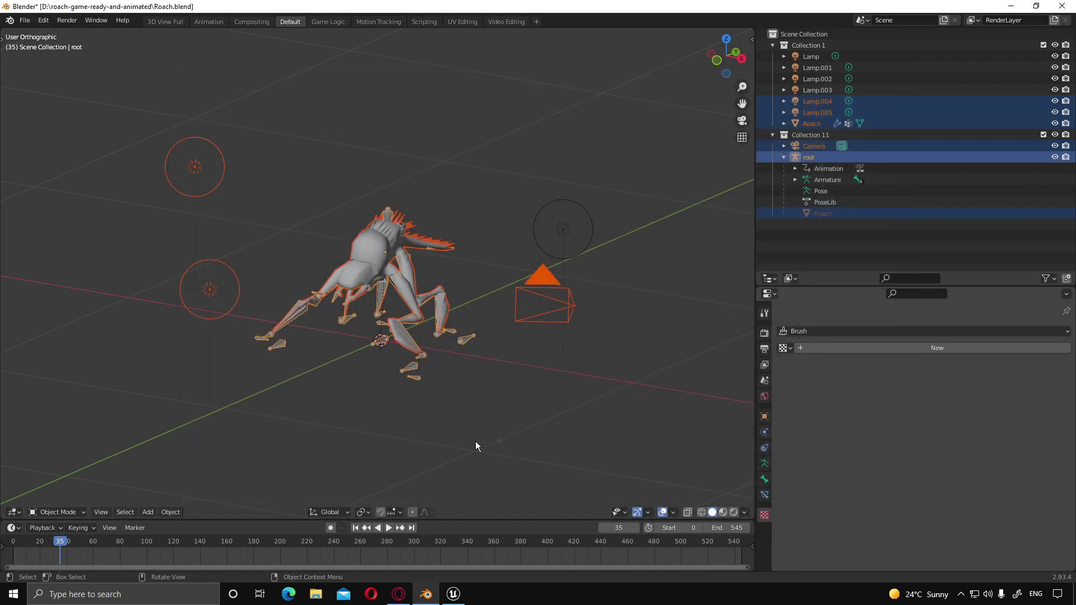
pyautogui.click(455, 595)
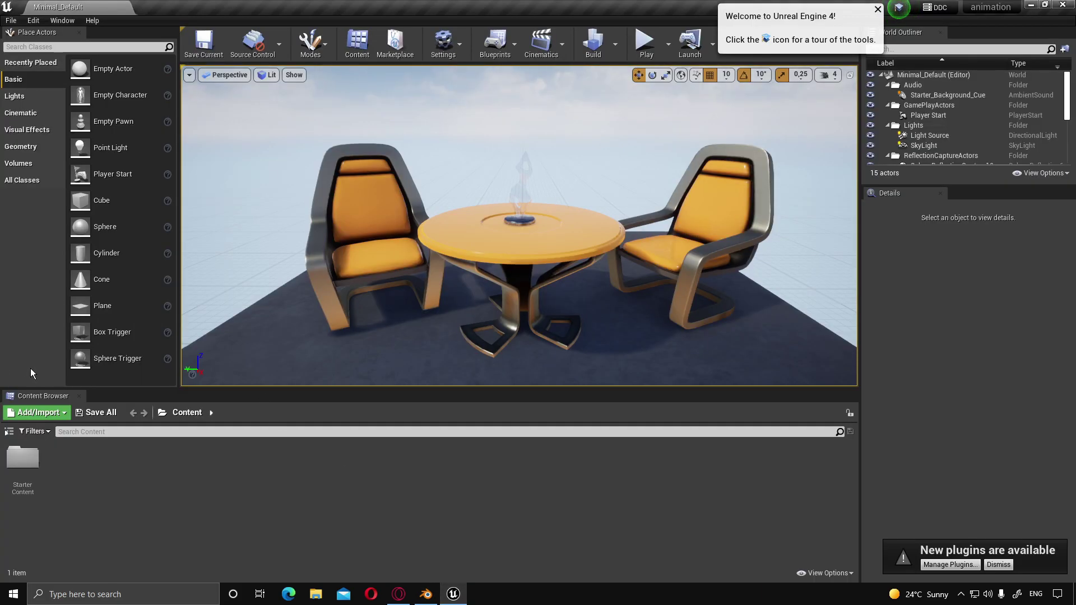
# Import Roach2.fbx into /Game with its skeletal mesh, skeleton, physics asset and animations.
pyautogui.click(33, 412)
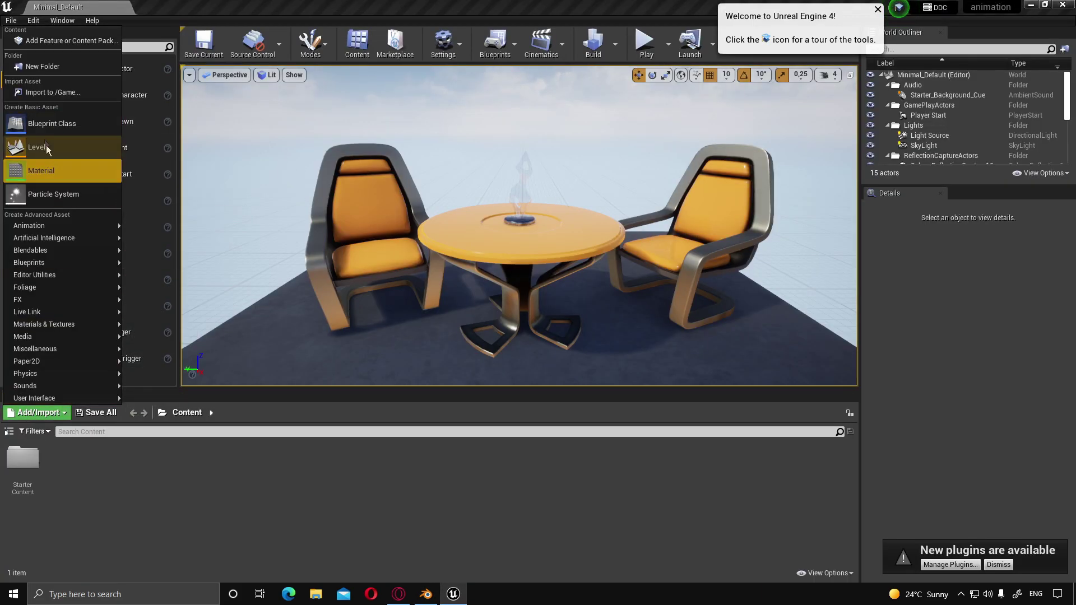
pyautogui.click(46, 90)
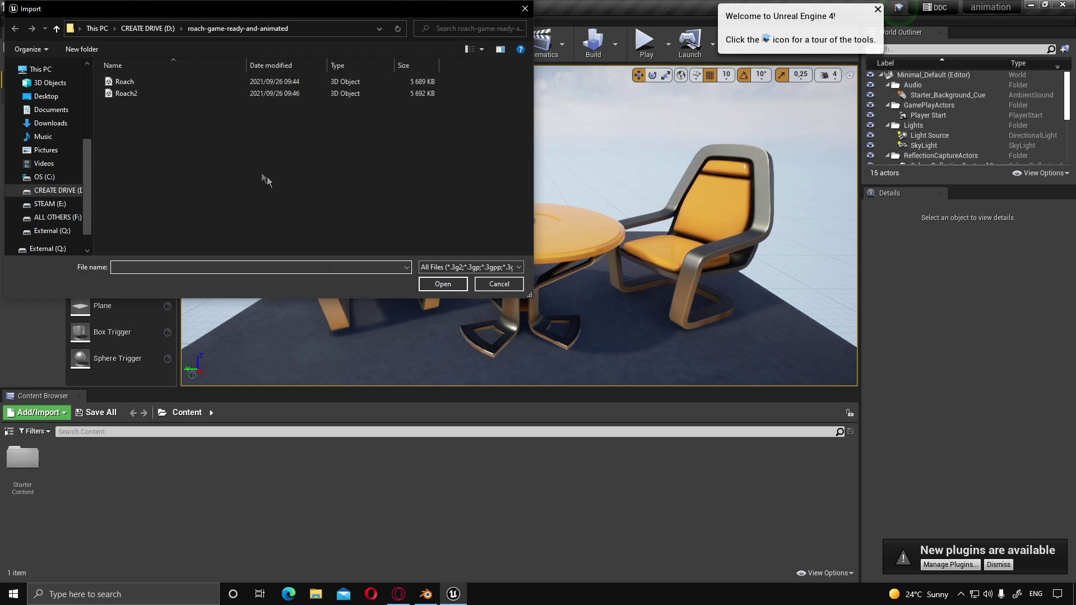
pyautogui.doubleClick(134, 94)
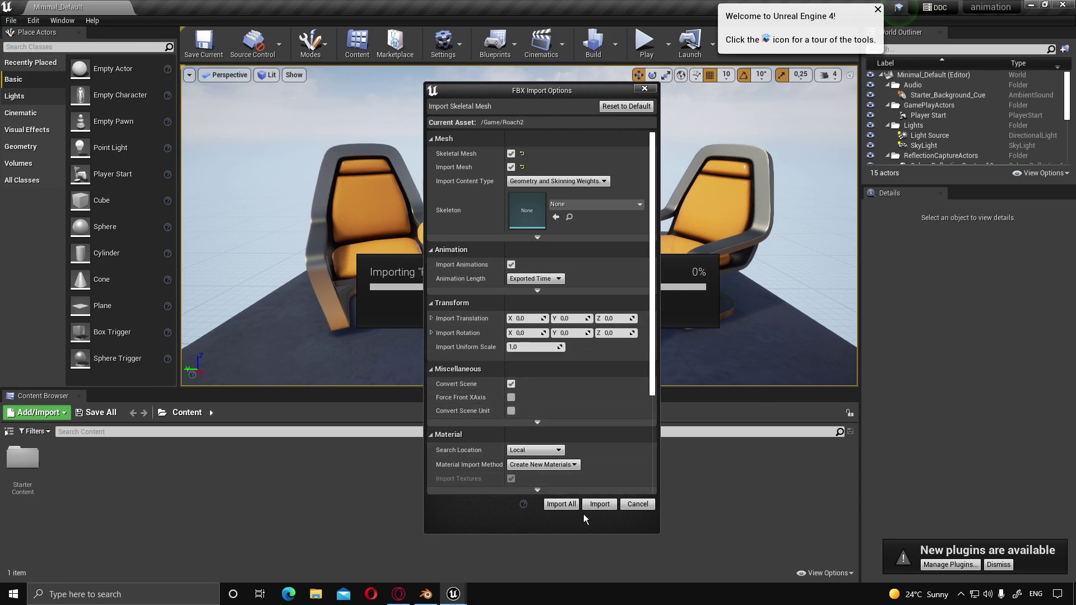
pyautogui.click(597, 505)
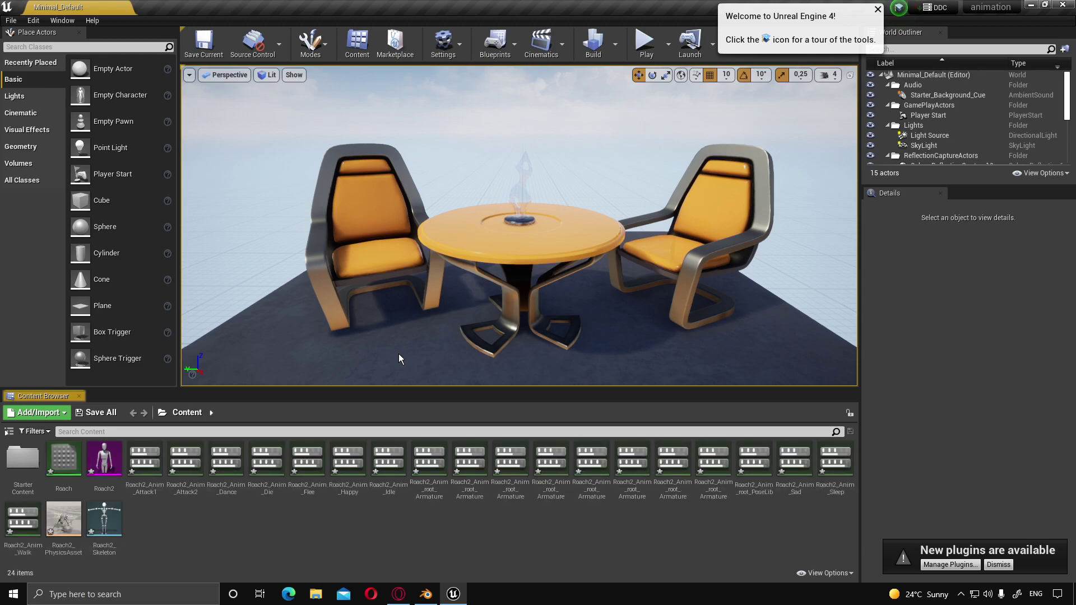
# Place the Attack1, Attack2, Idle, Sleep and Walk roach animations on the platform and play the level.
pyautogui.moveTo(398, 354); pyautogui.dragTo(393, 381, button='right')
pyautogui.moveTo(145, 458); pyautogui.dragTo(306, 259)
pyautogui.moveTo(186, 458); pyautogui.dragTo(356, 261)
pyautogui.moveTo(388, 459); pyautogui.dragTo(421, 257)
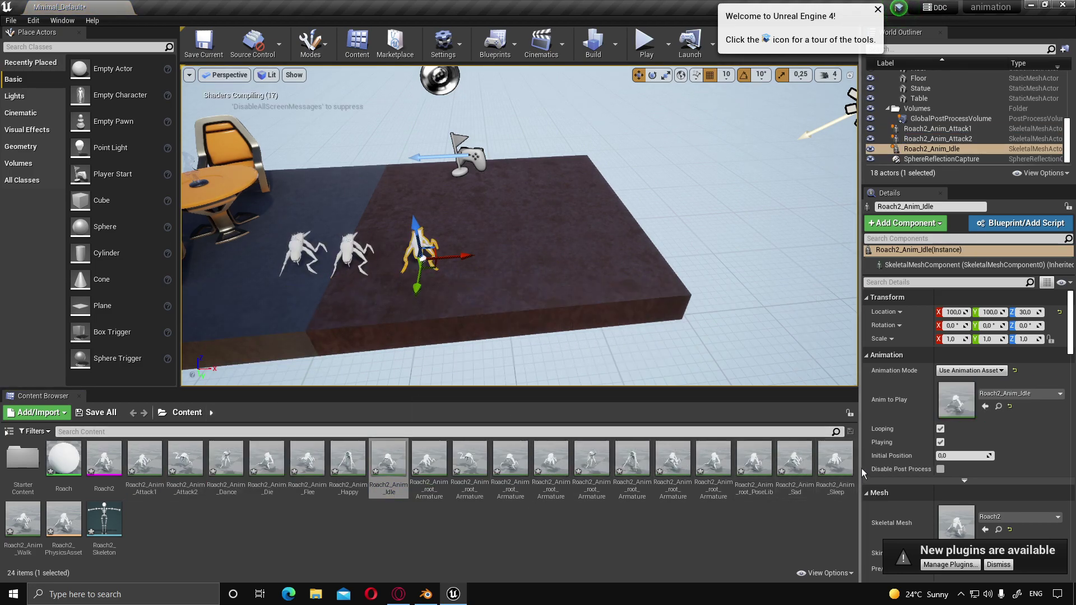
pyautogui.moveTo(835, 458); pyautogui.dragTo(493, 248)
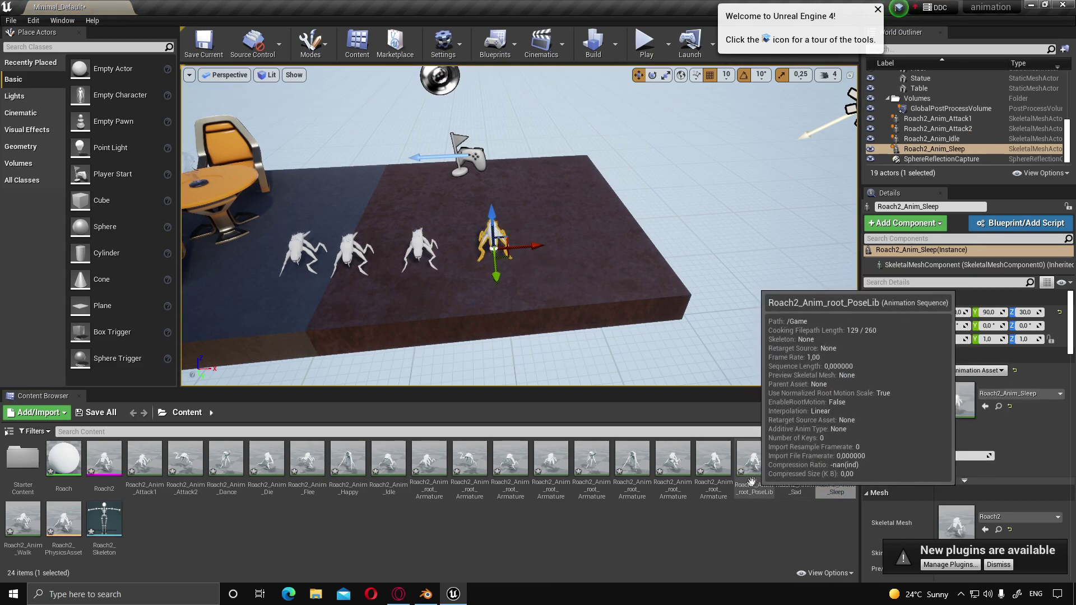
pyautogui.moveTo(17, 527); pyautogui.dragTo(561, 253)
pyautogui.click(646, 43)
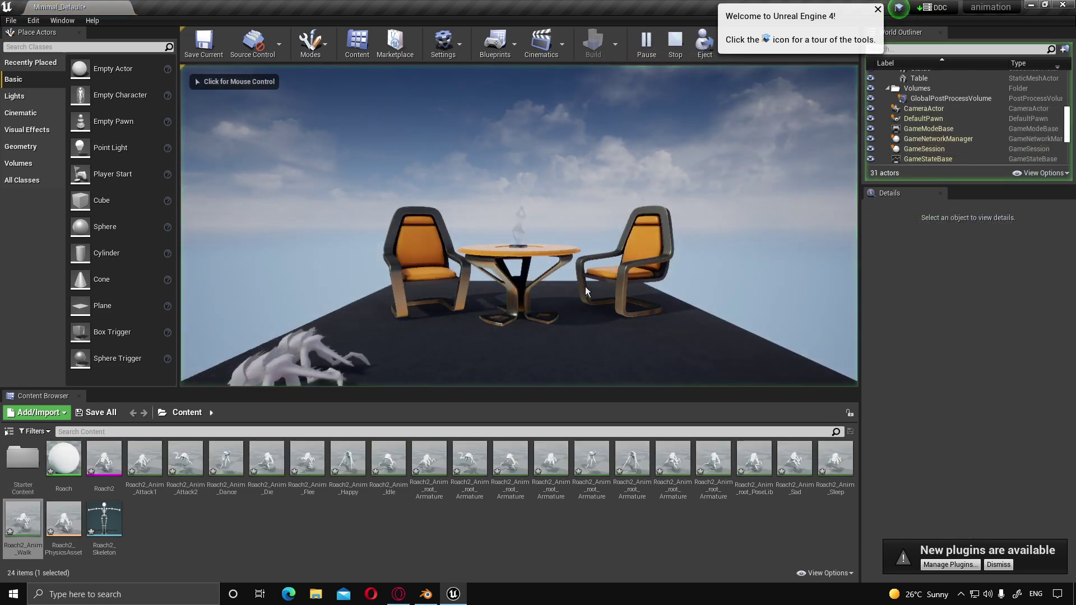
# Walk toward the animating roaches, stop playing, then open the Roach material.
pyautogui.press('w')
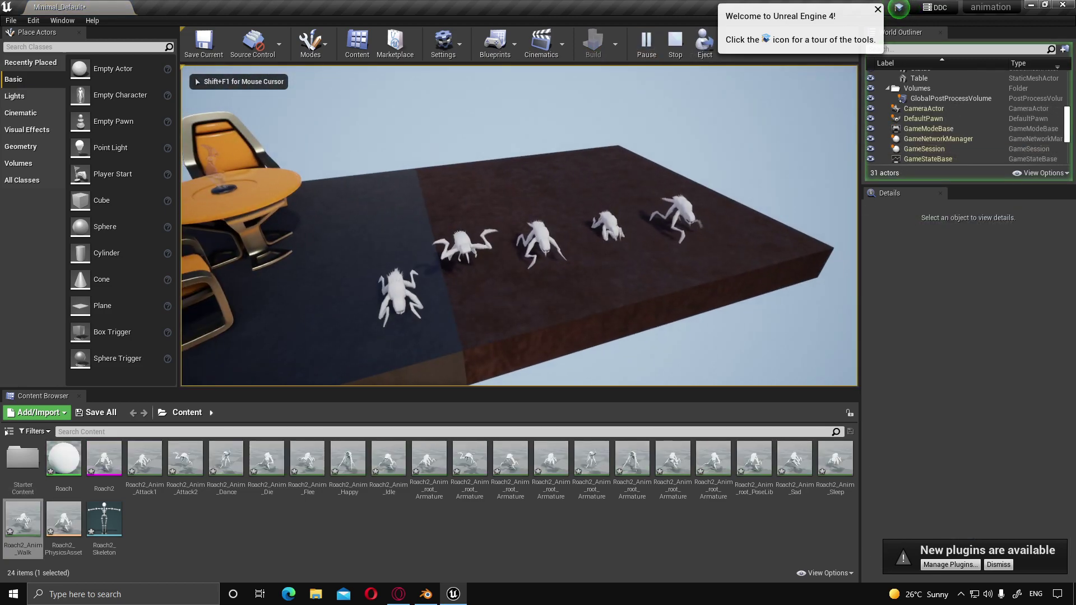
pyautogui.press('w')
pyautogui.press('w')
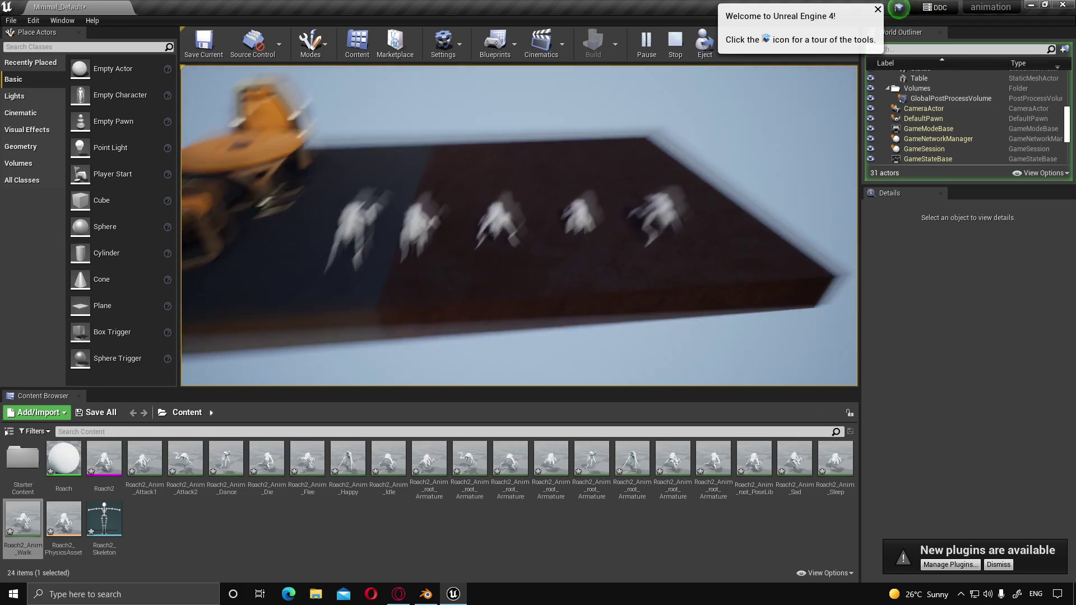
pyautogui.press('Escape')
pyautogui.scroll(-5, 518, 224)
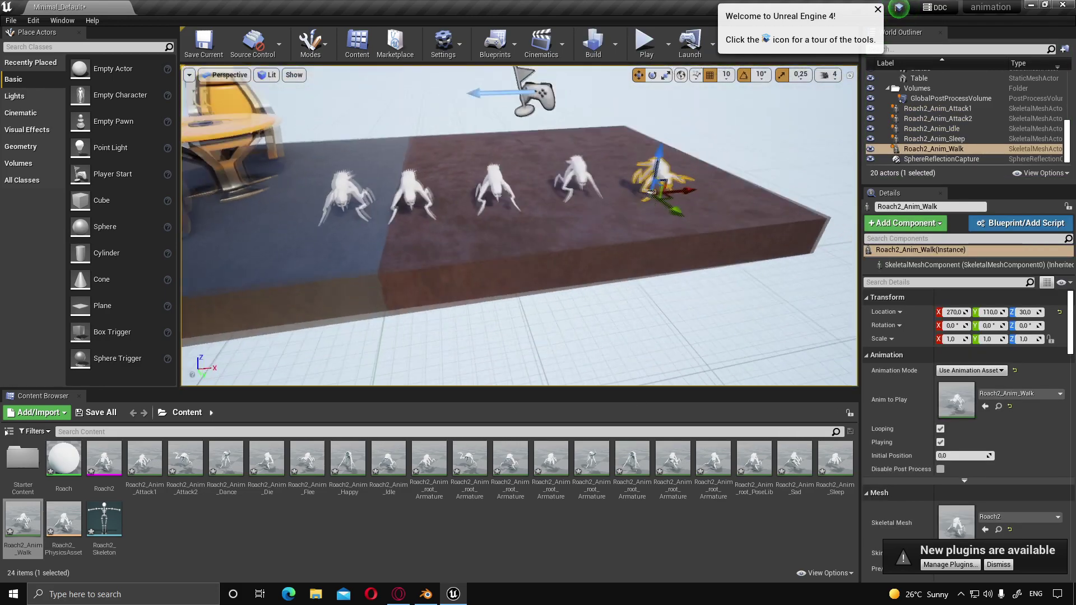
pyautogui.doubleClick(69, 470)
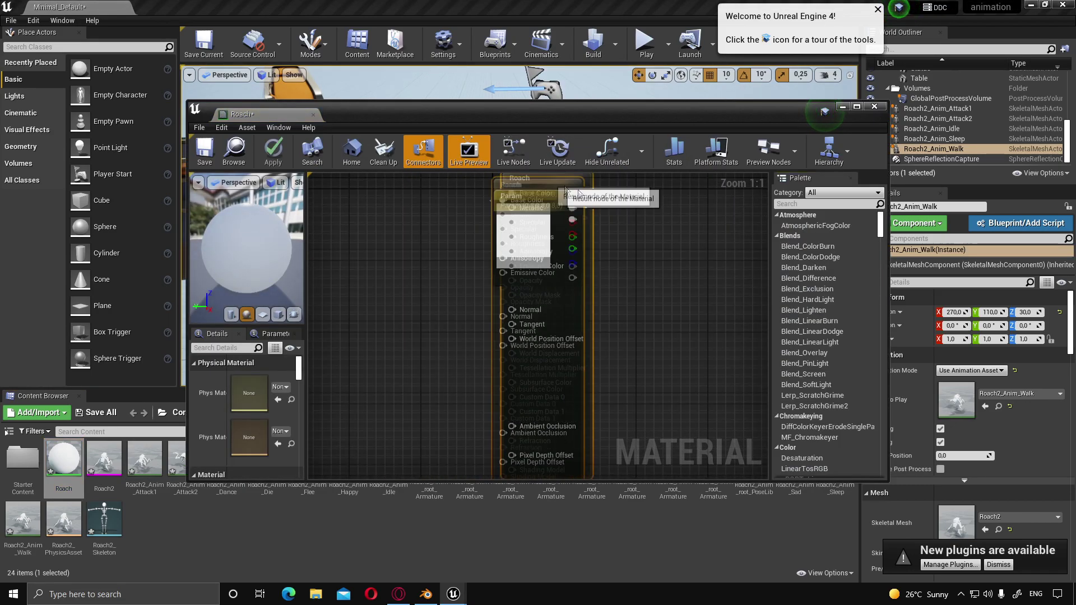
# Delete the colour Param node from the Roach material graph and return to Blender.
pyautogui.moveTo(507, 202); pyautogui.dragTo(670, 218)
pyautogui.click(515, 224)
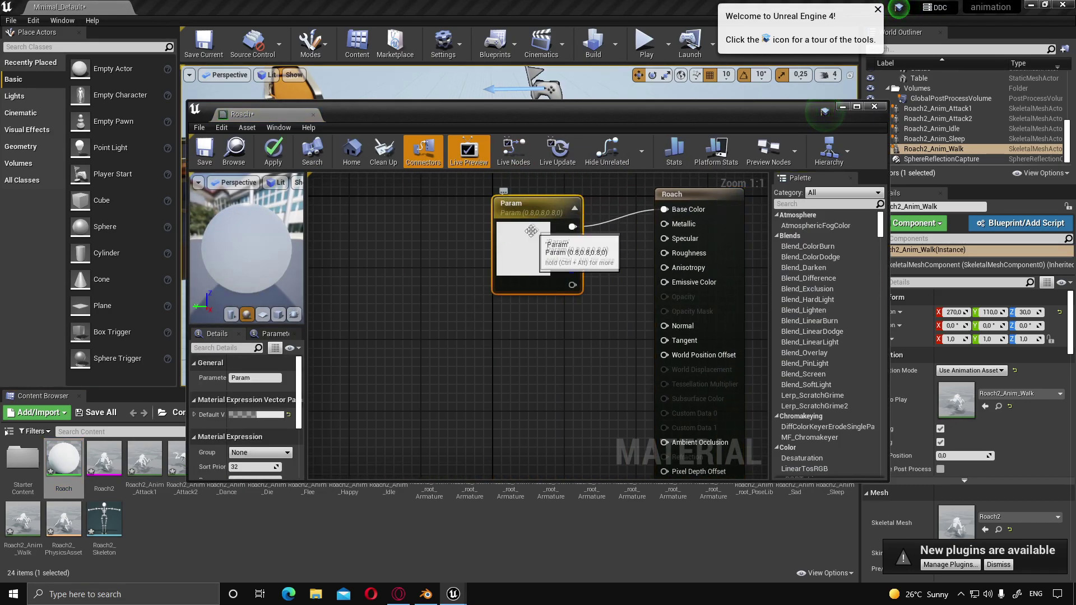
pyautogui.press('Delete')
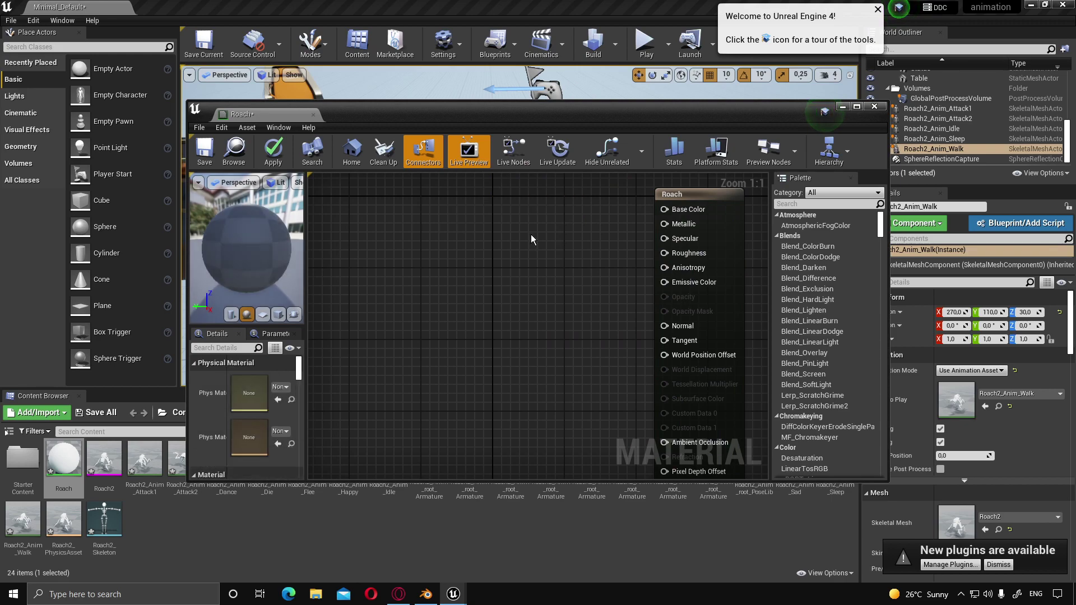
pyautogui.click(428, 600)
# Deselect everything and turn off Automatically Pack in External Data.
pyautogui.click(358, 172)
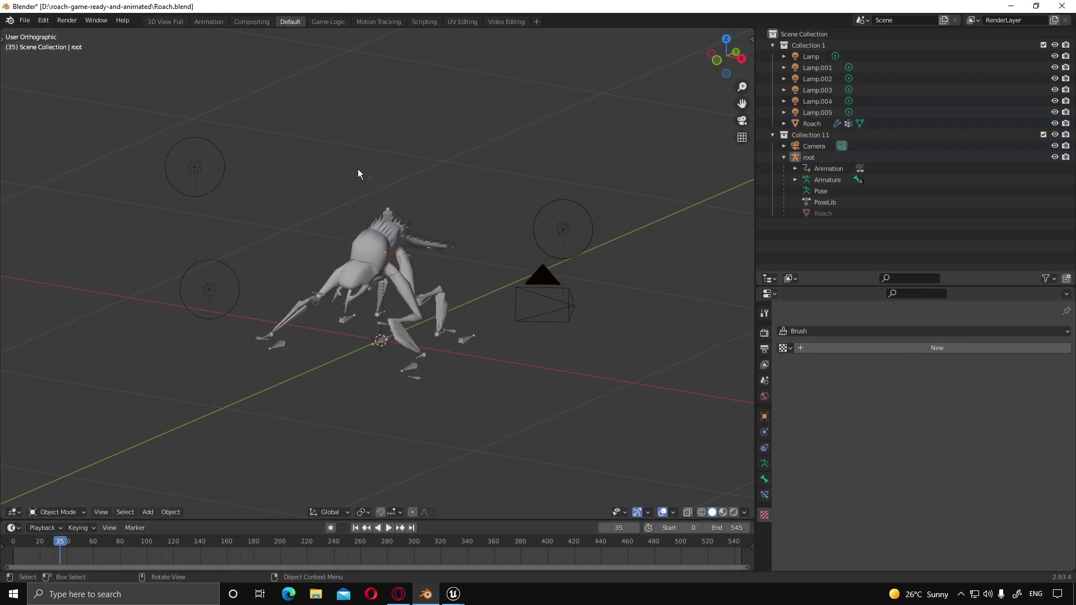
pyautogui.click(25, 21)
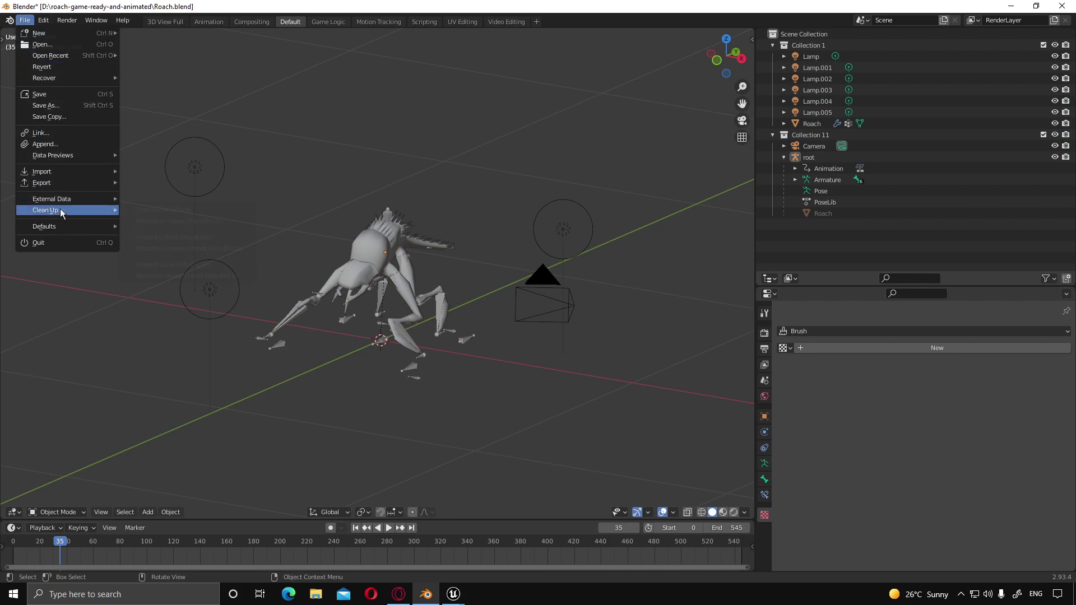
pyautogui.moveTo(59, 200)
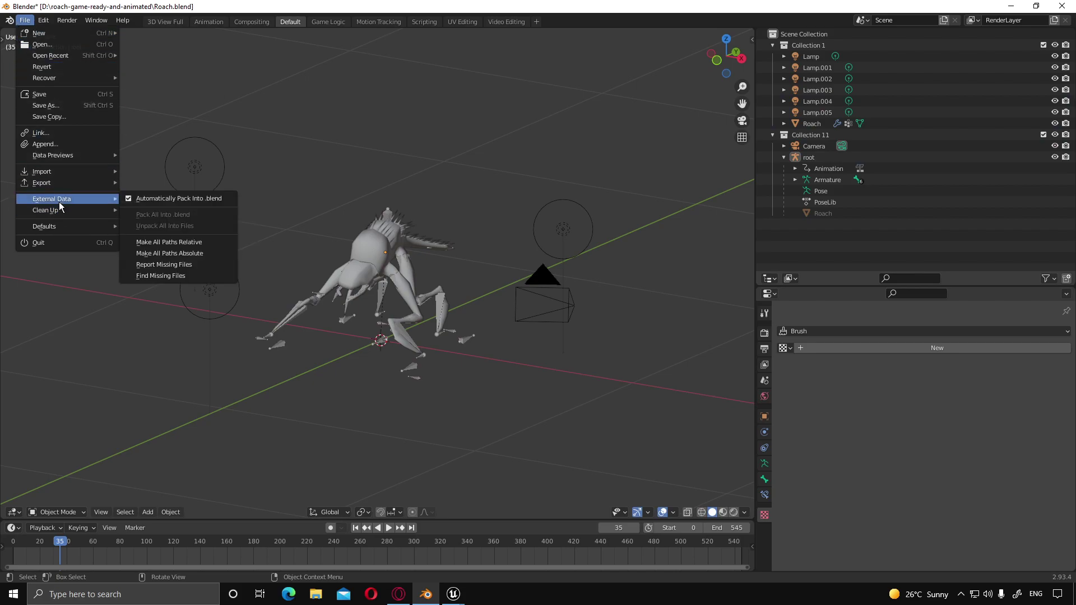
pyautogui.click(130, 198)
# Unpack all packed files into the textures folder in the current directory.
pyautogui.click(25, 23)
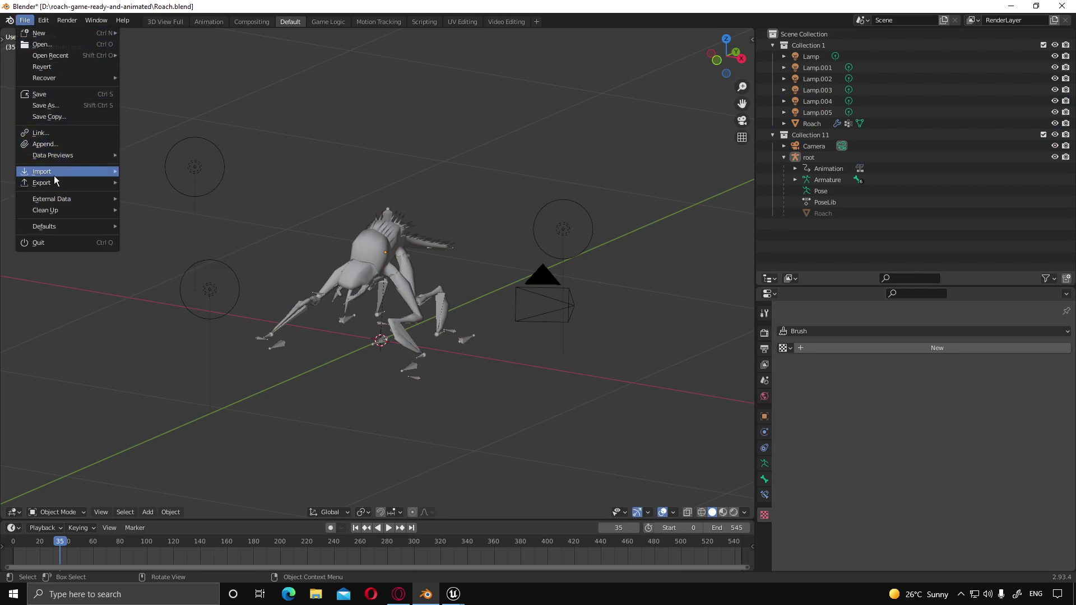
pyautogui.moveTo(59, 202)
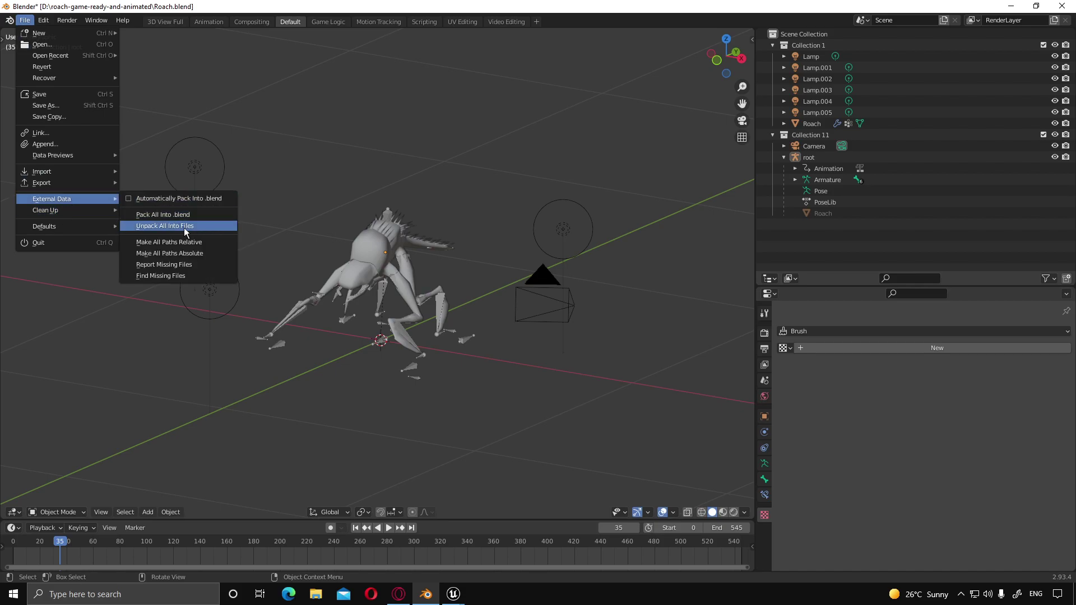
pyautogui.click(184, 227)
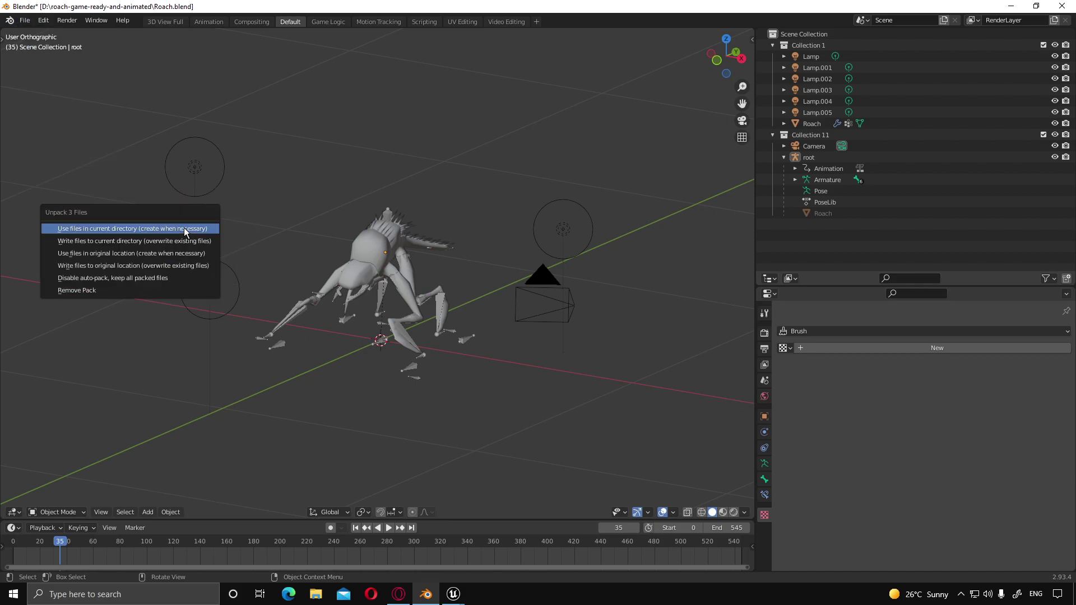
pyautogui.click(115, 227)
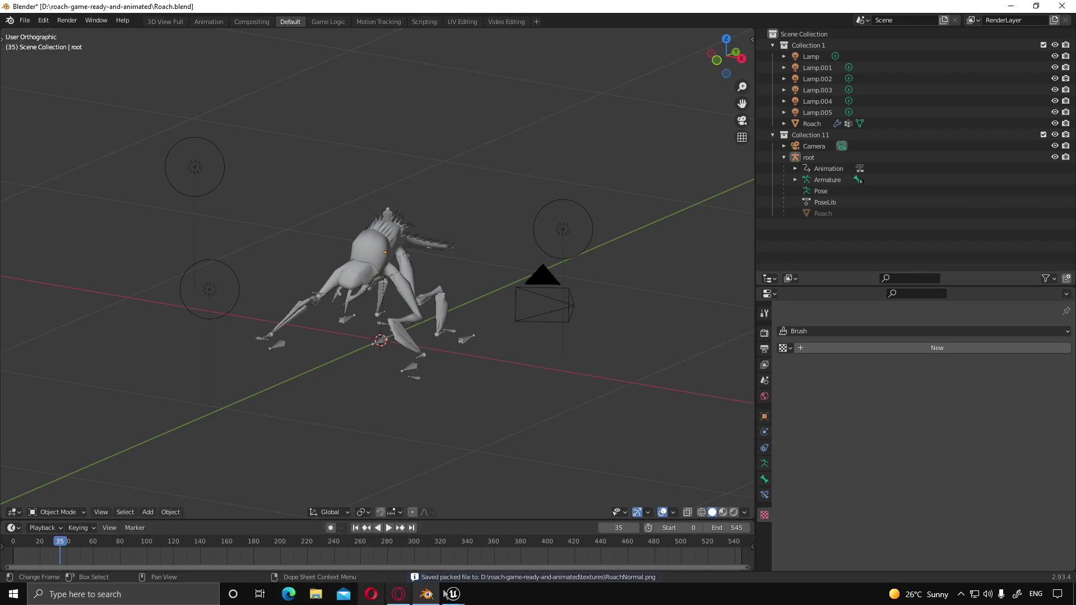
pyautogui.moveTo(454, 593)
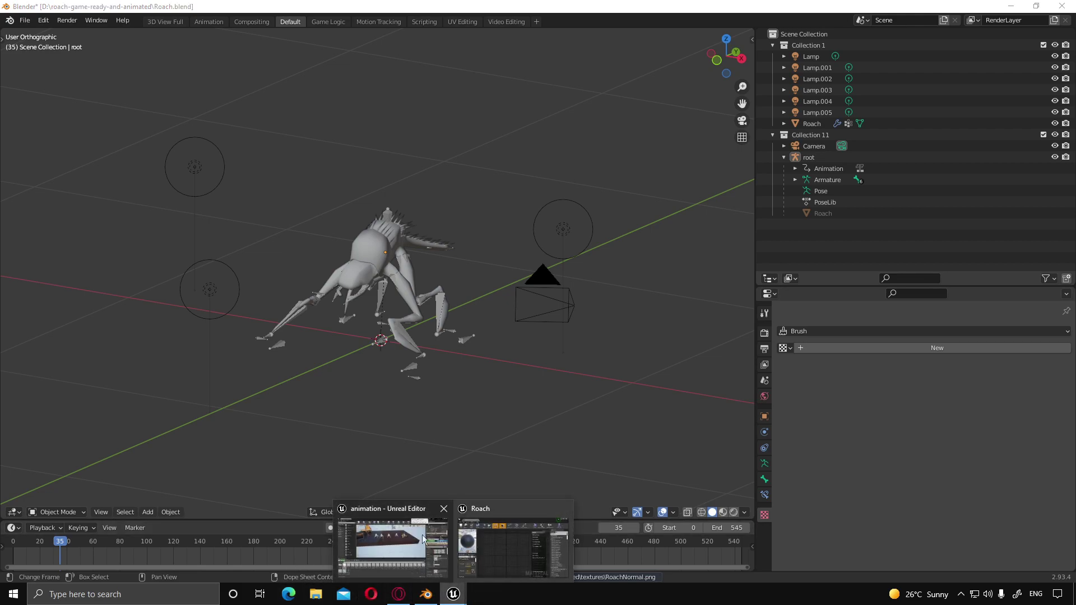
# Import Roach, RoachNormal and Roach-Spec from the textures folder, declining to replace the Roach asset.
pyautogui.click(371, 536)
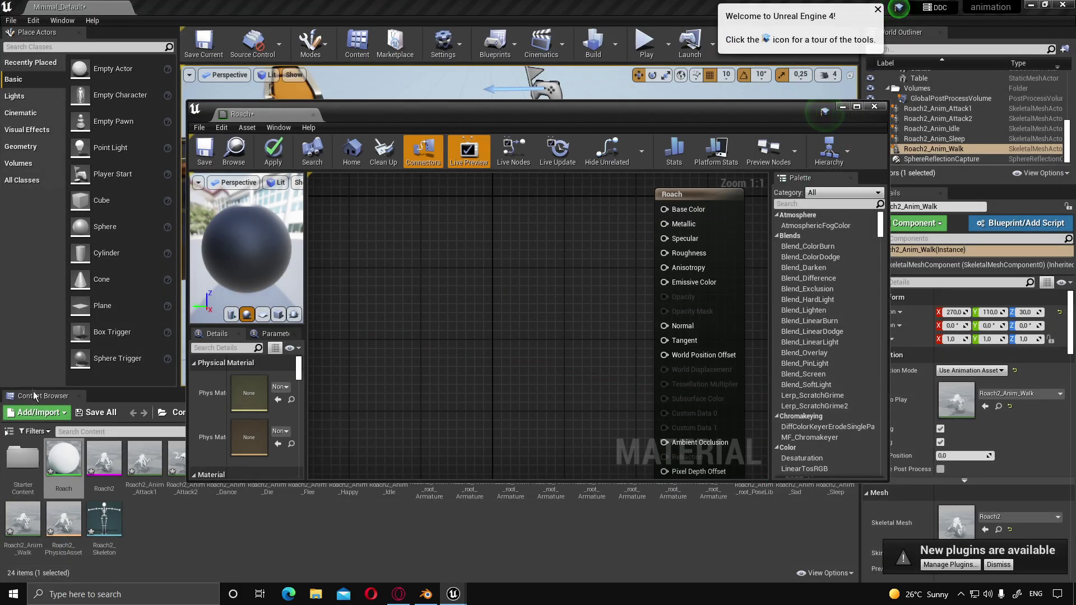
pyautogui.click(37, 413)
pyautogui.click(56, 94)
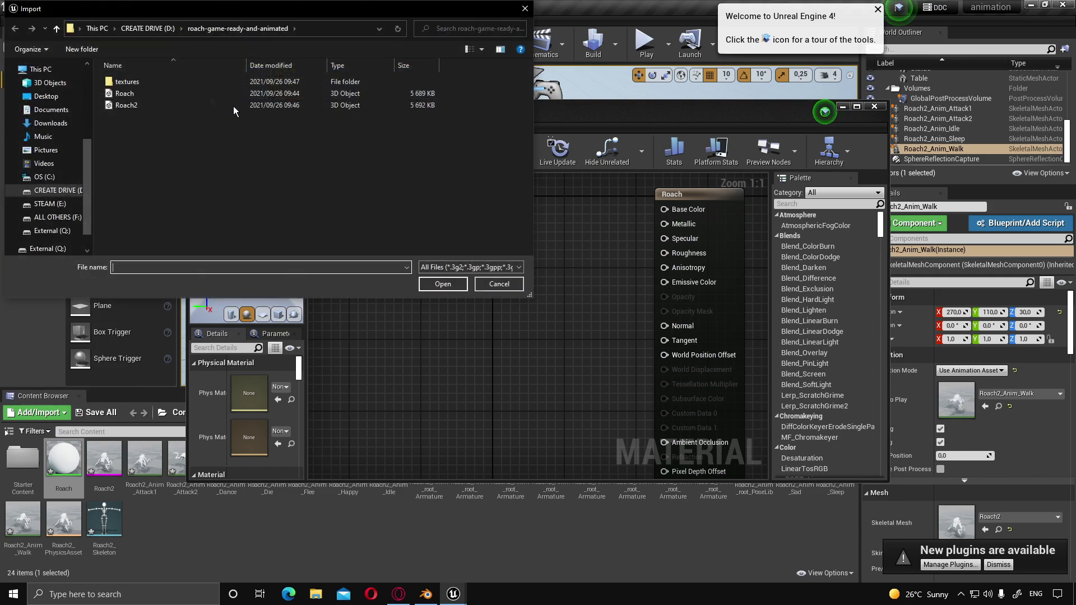
pyautogui.doubleClick(127, 81)
pyautogui.moveTo(136, 156); pyautogui.dragTo(275, 71)
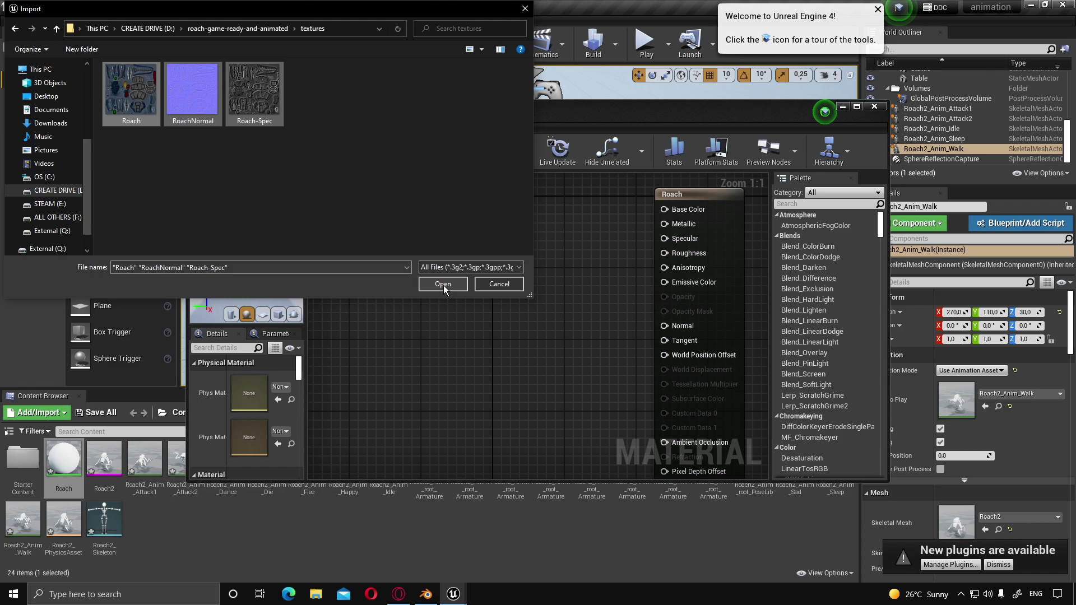
pyautogui.click(442, 284)
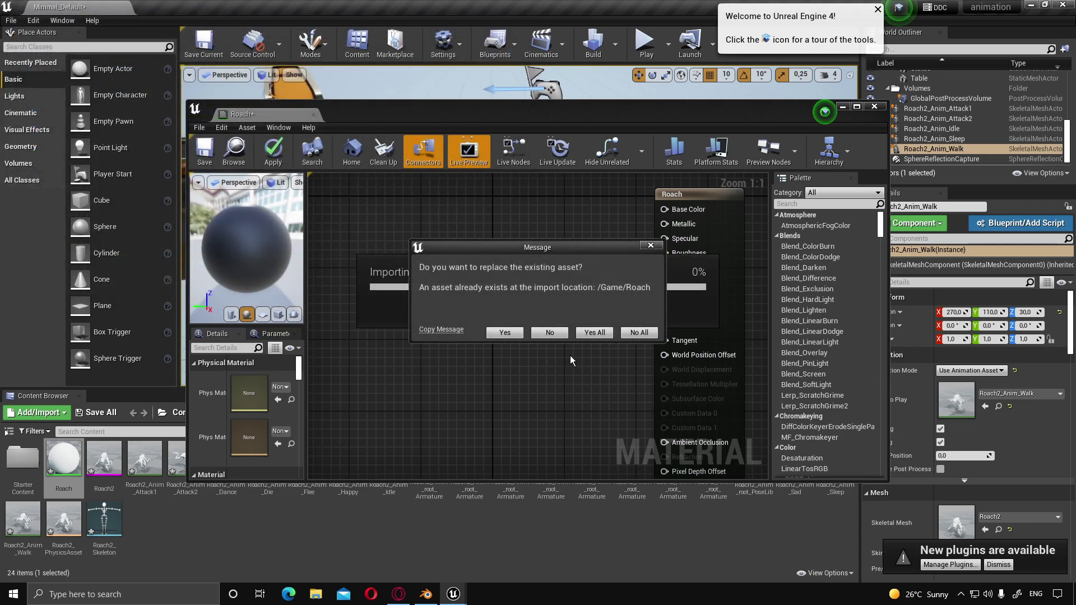
pyautogui.click(550, 333)
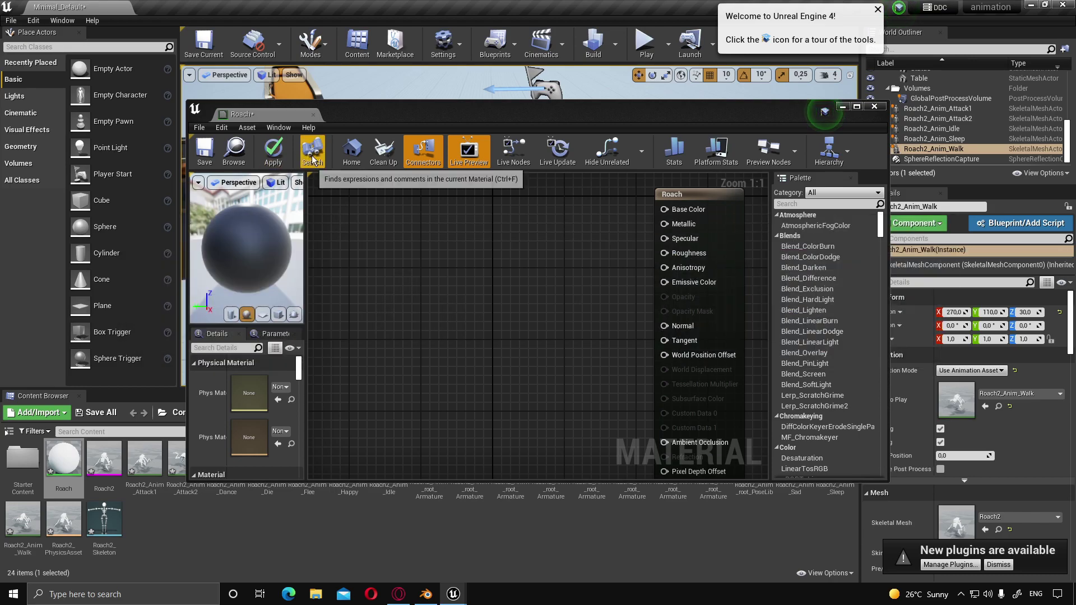
pyautogui.click(317, 595)
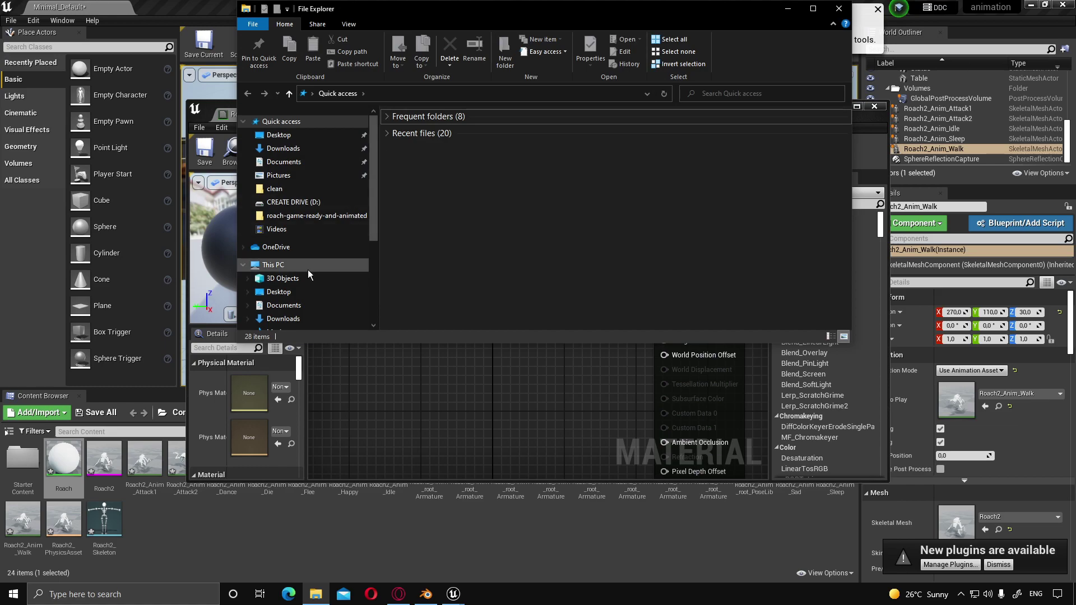
# Browse to D:\roach-game-ready-and-animated\textures and select the Roach texture file.
pyautogui.click(308, 297)
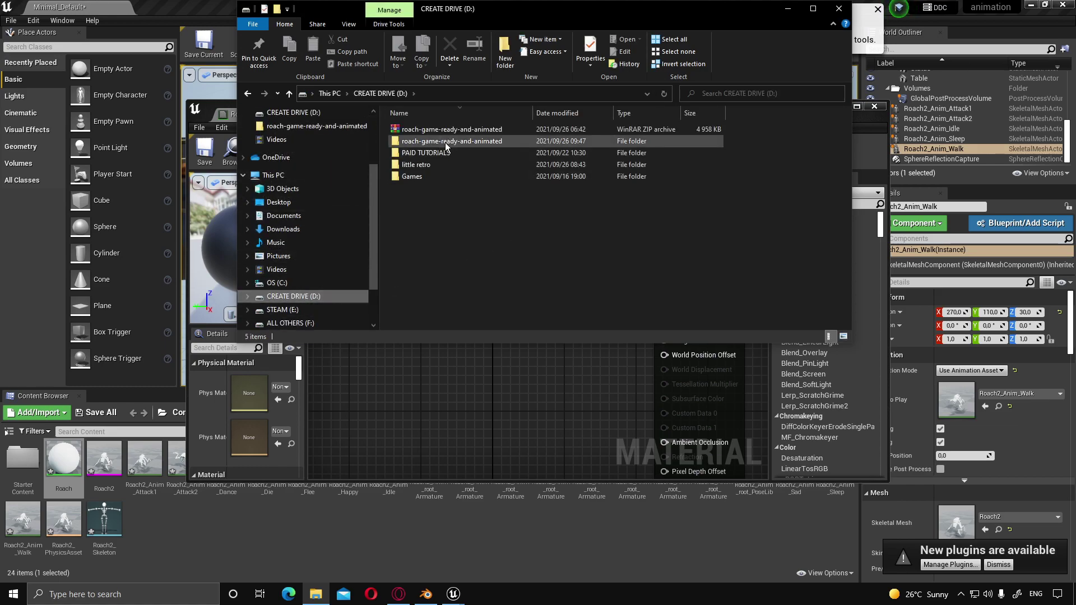
pyautogui.doubleClick(446, 144)
pyautogui.doubleClick(418, 129)
pyautogui.click(420, 138)
# Rename the Roach texture file to Roach0 and return to Unreal.
pyautogui.rightClick(403, 129)
pyautogui.press('Escape')
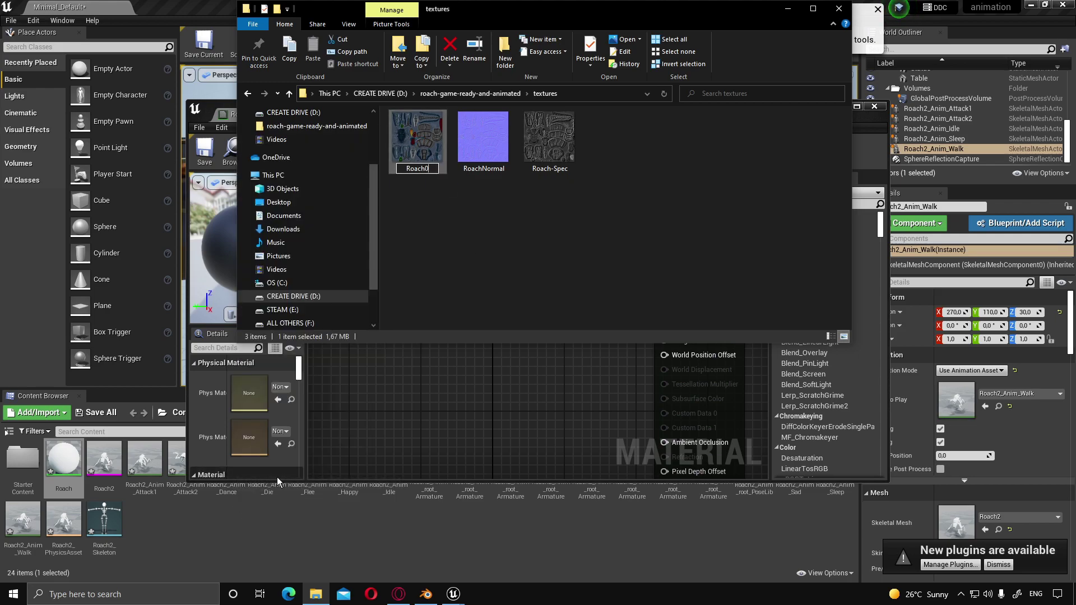
pyautogui.press('Return')
pyautogui.hotkey('alt', 'Tab')
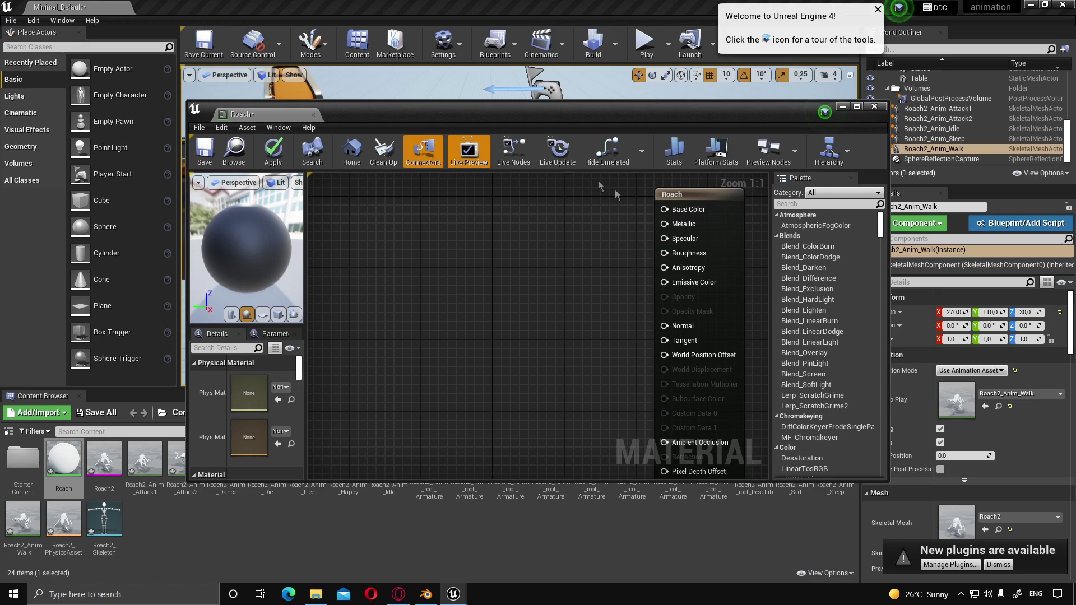
pyautogui.click(38, 412)
# Import the three roach textures and drop them into the Roach material graph.
pyautogui.click(56, 121)
pyautogui.moveTo(343, 201); pyautogui.dragTo(102, 62)
pyautogui.click(443, 284)
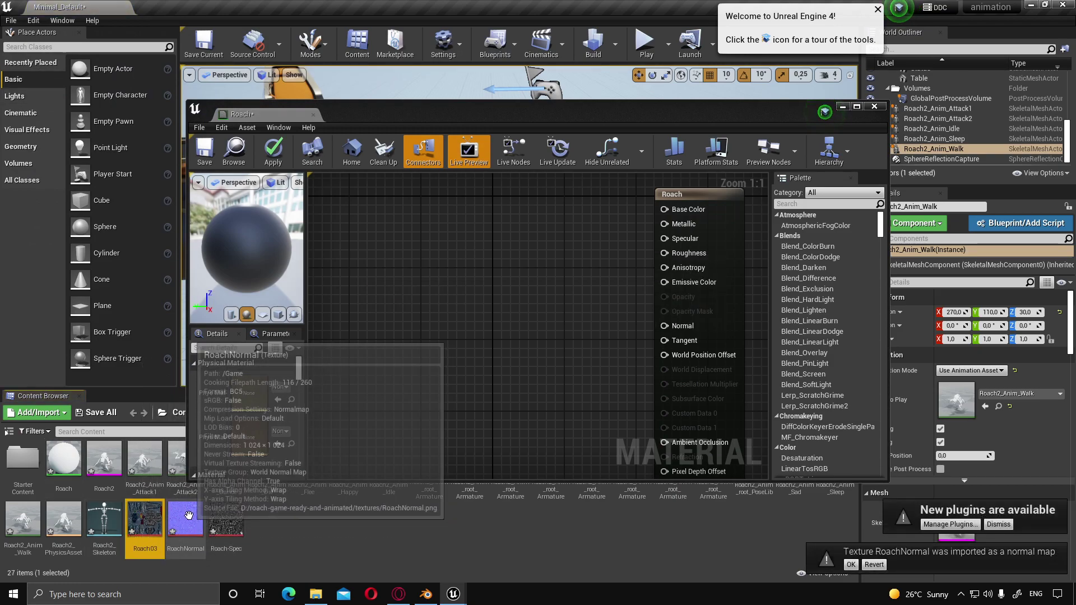
pyautogui.moveTo(160, 544); pyautogui.dragTo(405, 295)
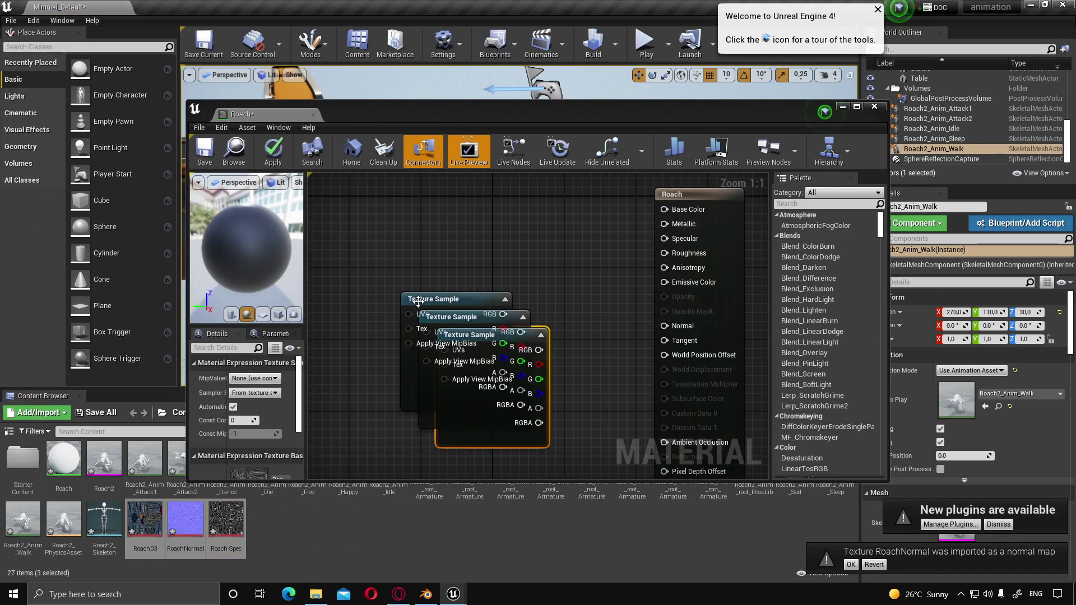
# Wire the colour texture to Base Color, spec to Specular and the normal map to Normal.
pyautogui.doubleClick(493, 109)
pyautogui.moveTo(353, 194); pyautogui.dragTo(353, 88)
pyautogui.moveTo(521, 146); pyautogui.dragTo(538, 102)
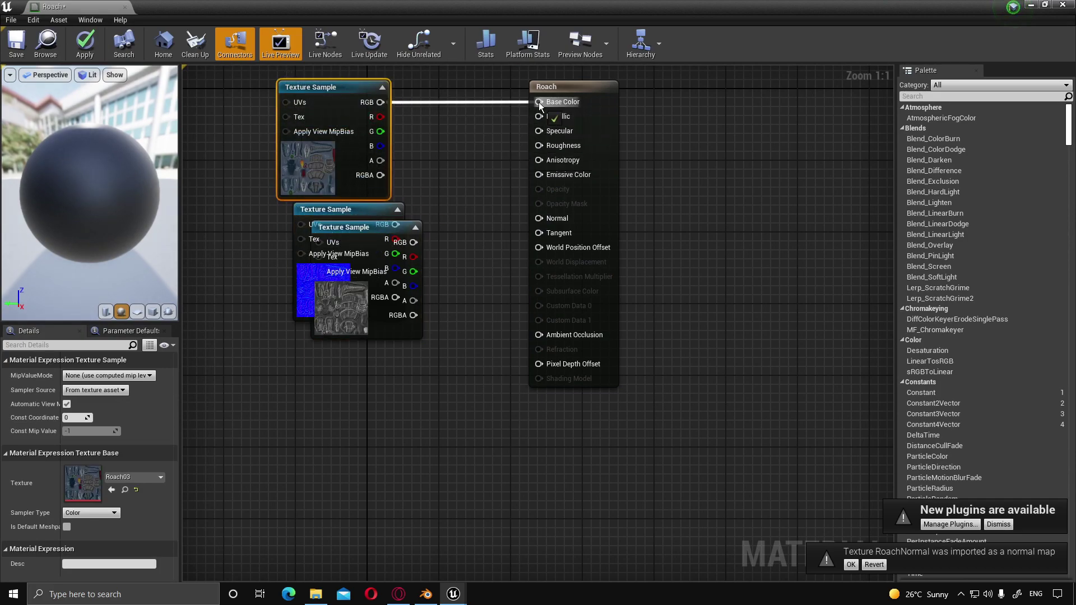
pyautogui.moveTo(365, 228); pyautogui.dragTo(538, 130)
pyautogui.moveTo(395, 224); pyautogui.dragTo(552, 233)
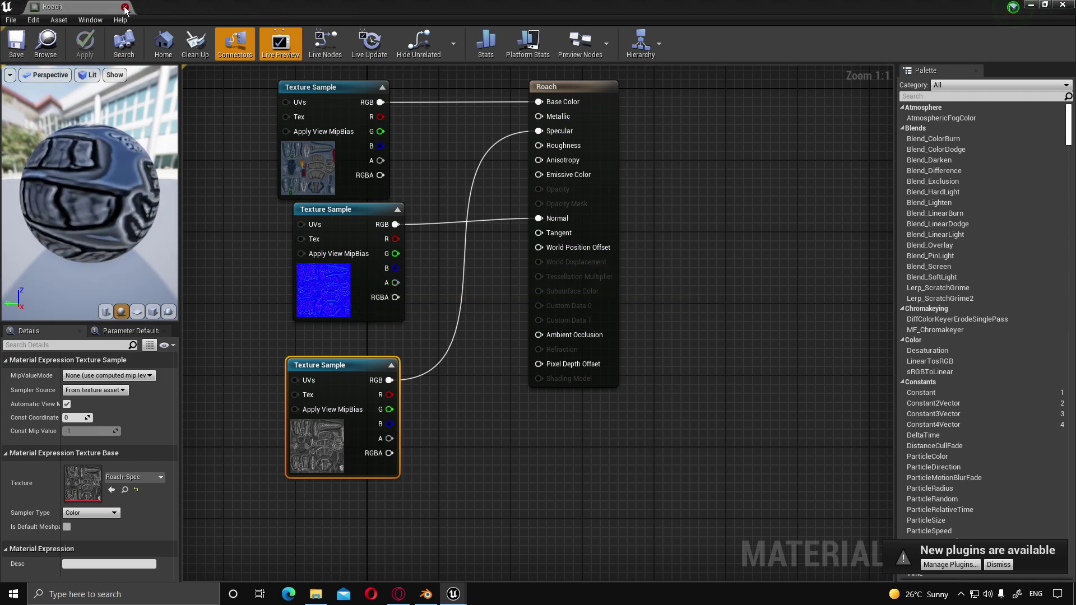
pyautogui.click(124, 6)
# Orbit the level viewport to inspect the five roaches wearing the textured material.
pyautogui.moveTo(548, 264); pyautogui.dragTo(560, 163, button='right')
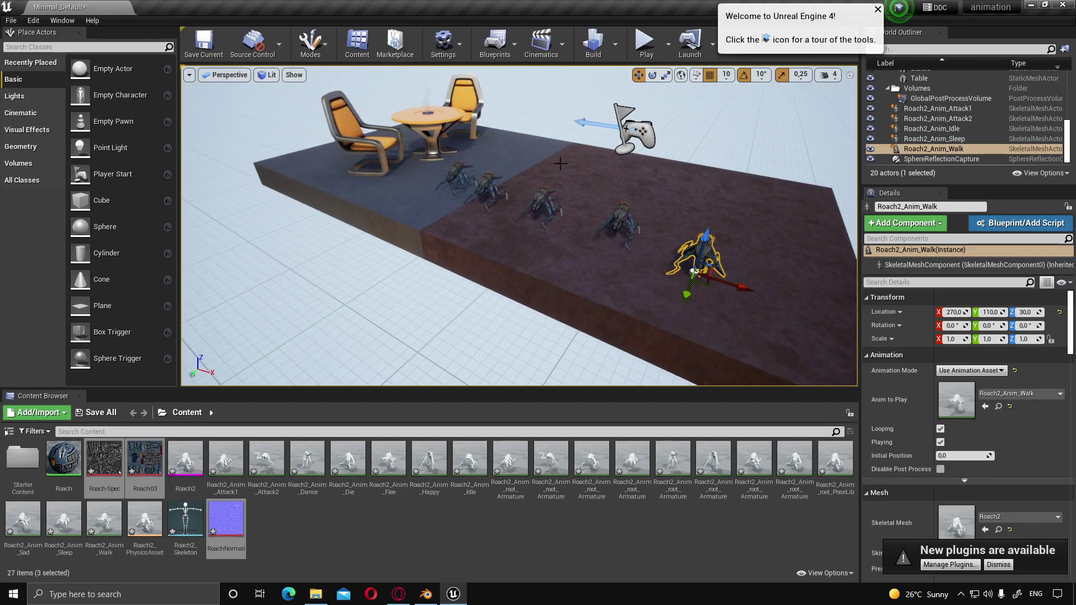